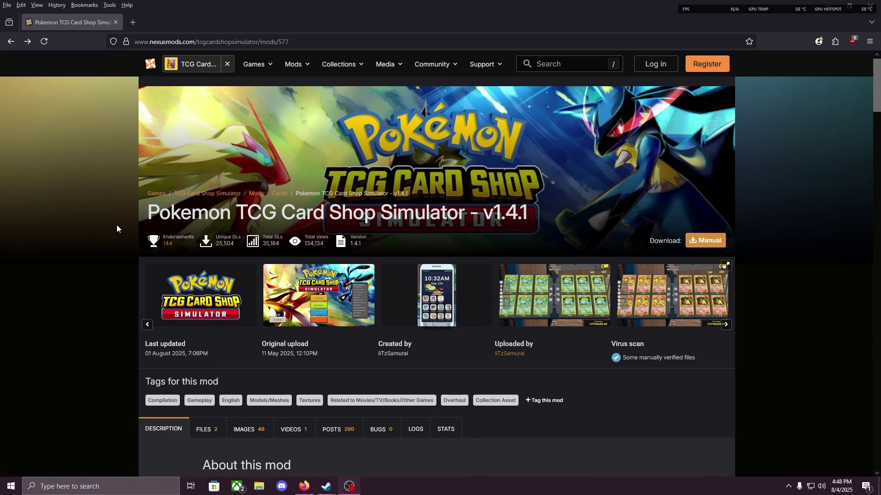
Look over the Pokemon TCG Card Shop Simulator v1.4.1 mod page and the TCG Card Shop Simulator entry in the Steam library
drag(146, 221, 465, 220)
click(441, 224)
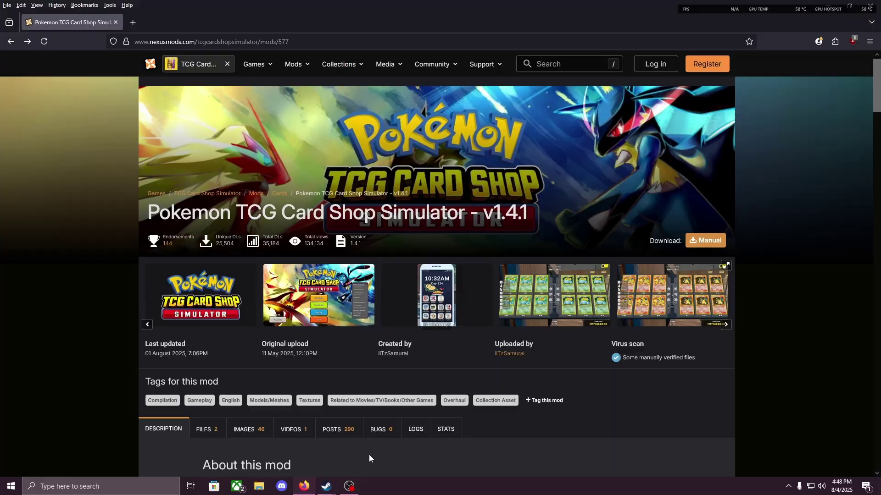
key(alt+Tab)
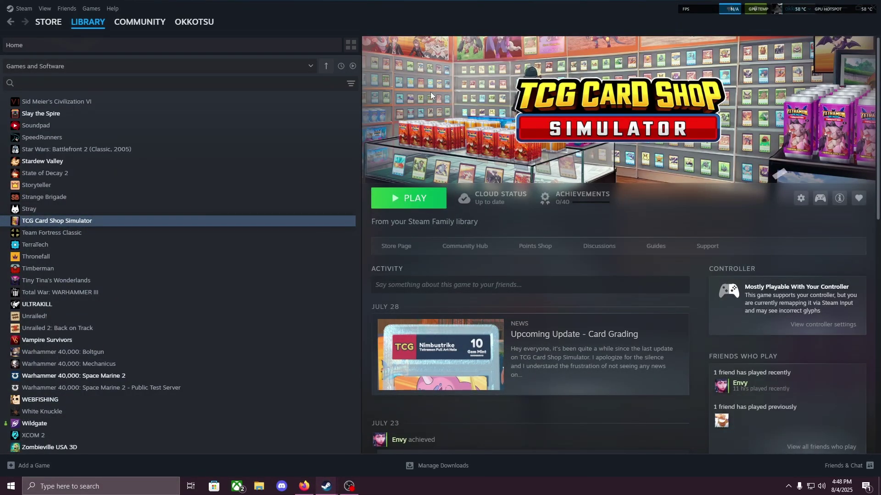
click(304, 486)
scroll(177, 356, down, 3)
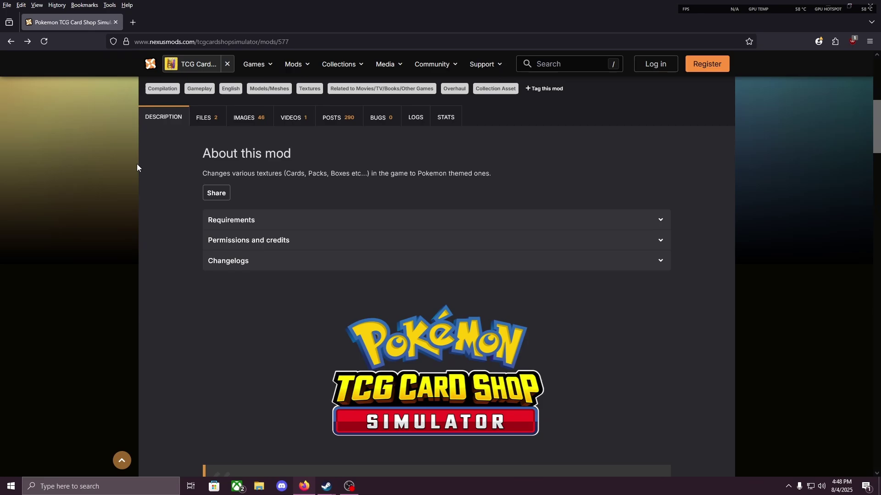
scroll(359, 343, up, 7)
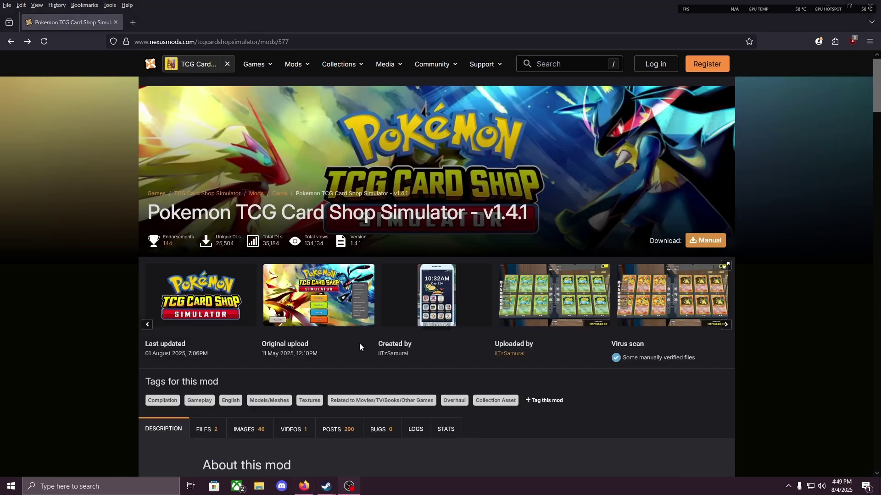
Read the save-file warning and the list of required mods in the Pokemon mod's description
scroll(342, 381, down, 13)
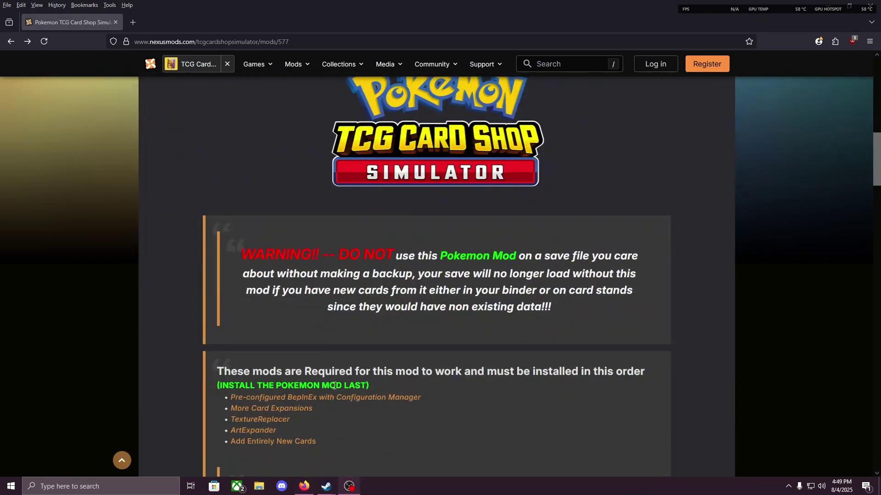
scroll(341, 379, down, 3)
drag(349, 131, 420, 165)
click(550, 243)
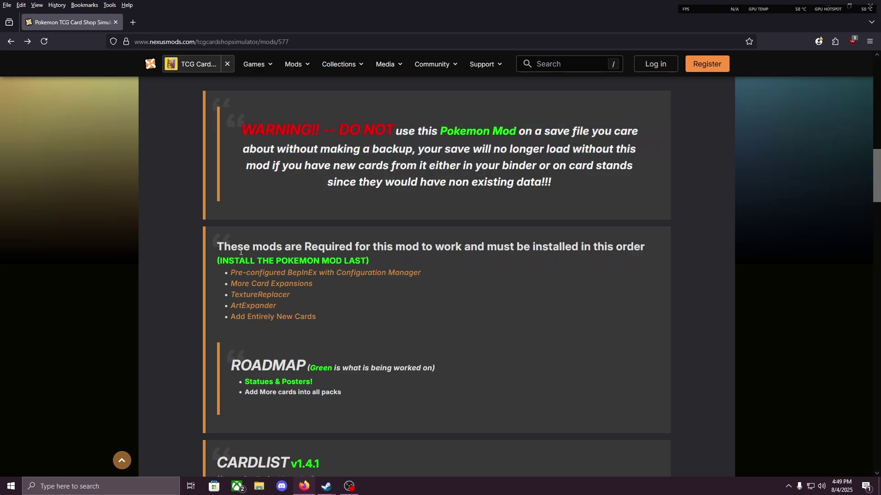
drag(238, 243, 452, 261)
click(468, 248)
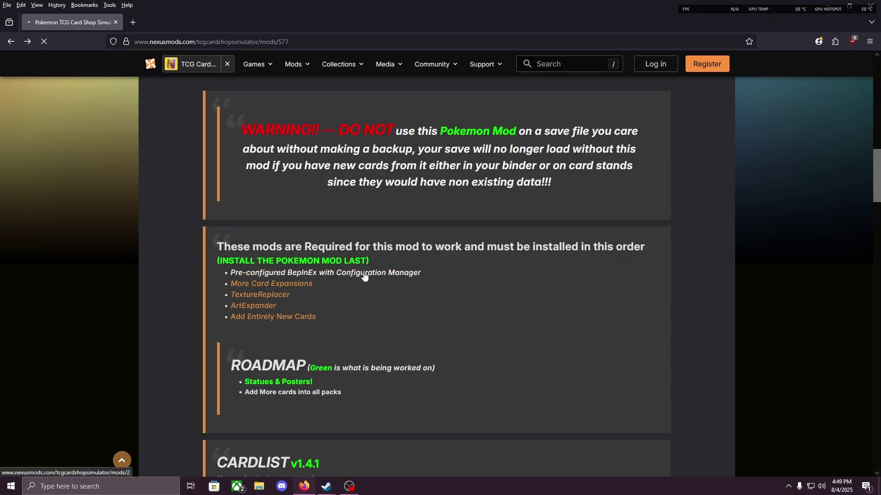
Open the required Pre-configured BepInEx with Configuration Manager mod page in a separate browser tab
scroll(364, 275, down, 3)
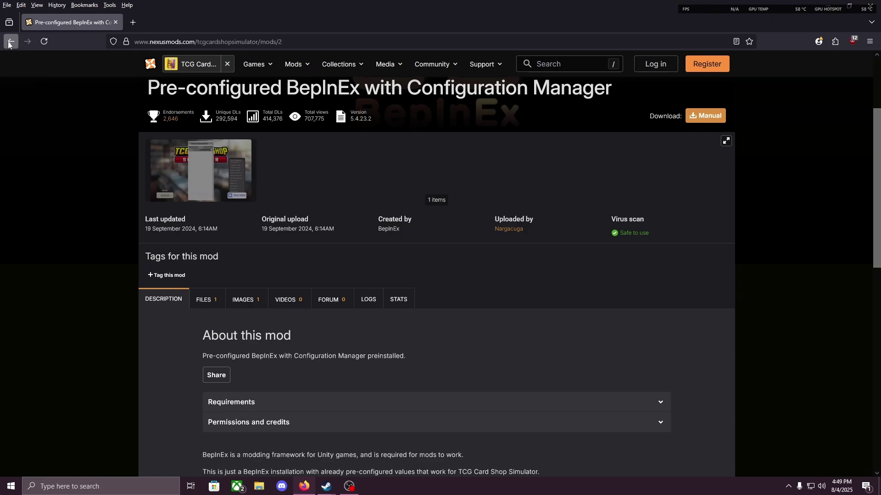
click(11, 41)
right_click(297, 273)
click(356, 282)
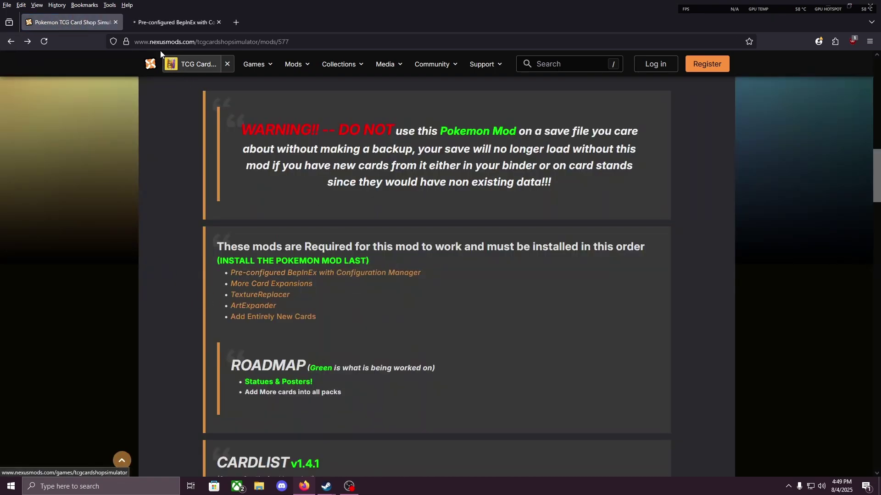
click(159, 27)
Download the BepInEx with Configuration Manager zip manually at the free slow speed and save it to the Desktop
scroll(236, 185, down, 5)
click(207, 176)
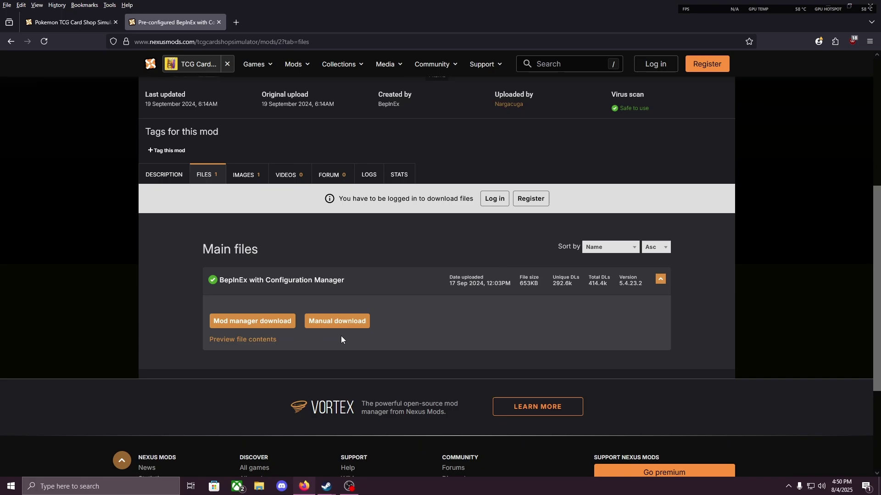
click(349, 321)
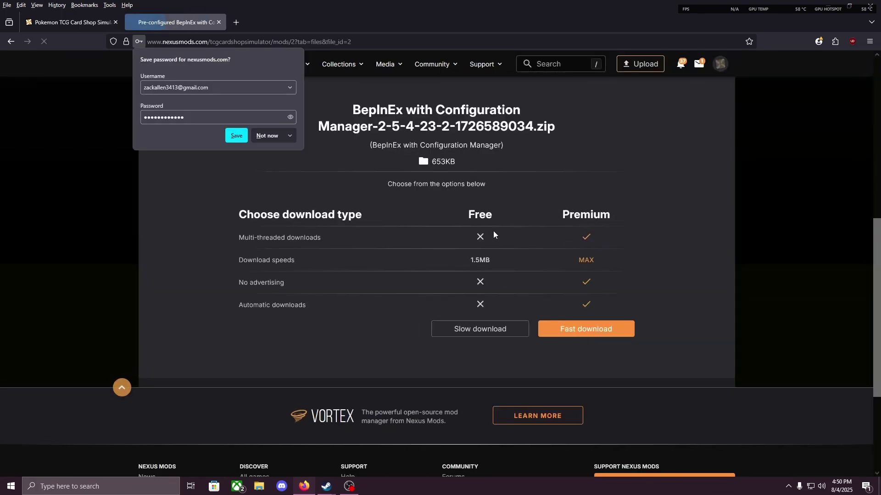
click(502, 330)
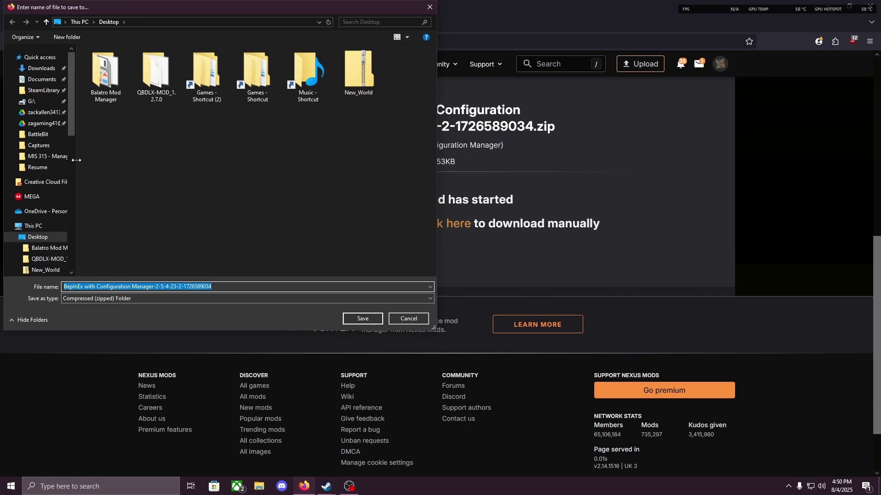
click(361, 318)
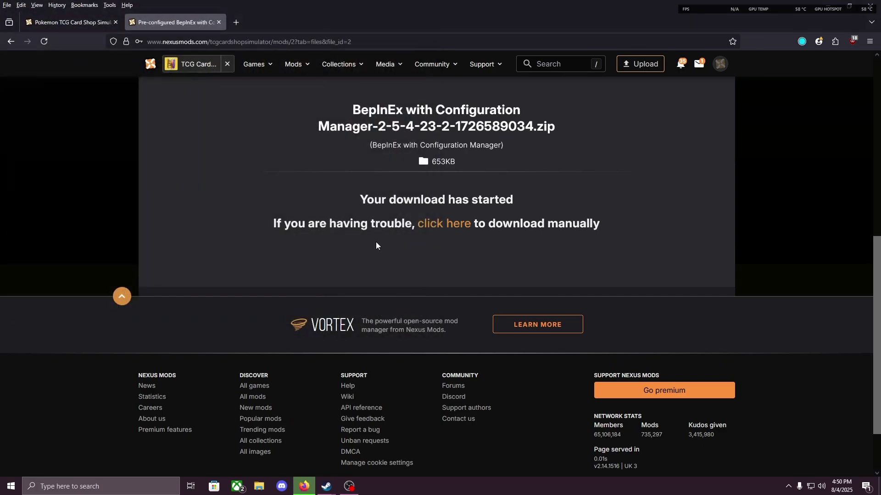
Read the instructions for installing BepInEx and mods in the BepInEx mod's description
key(alt+Left)
scroll(184, 271, down, 3)
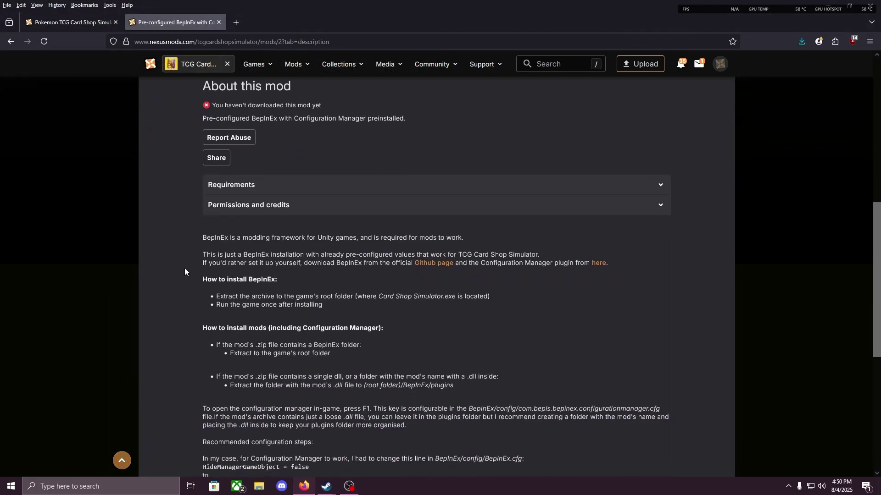
drag(211, 287, 392, 313)
click(283, 298)
drag(238, 298, 323, 305)
click(355, 353)
Switch to Steam and open the installation folder of TCG Card Shop Simulator from its installed files properties
click(326, 486)
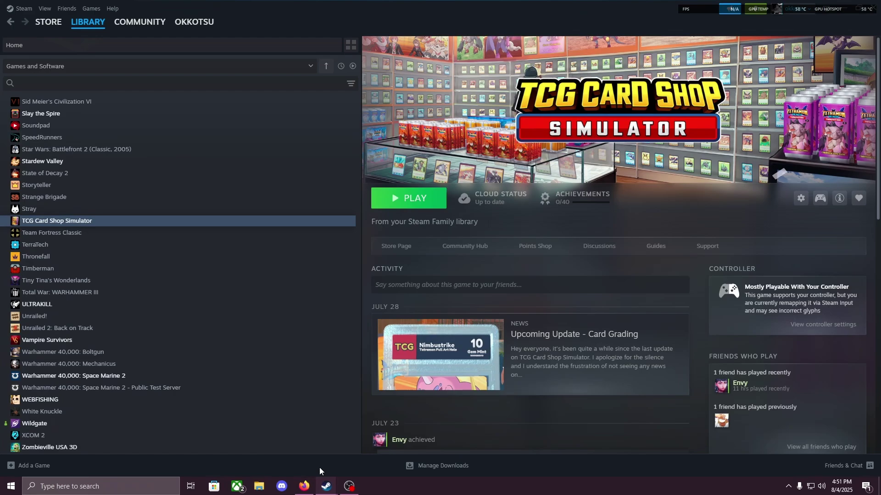
right_click(85, 224)
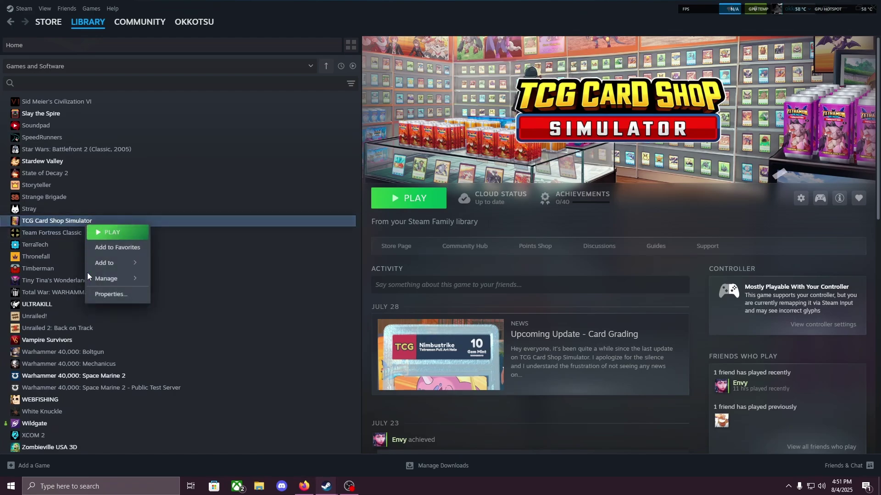
click(102, 298)
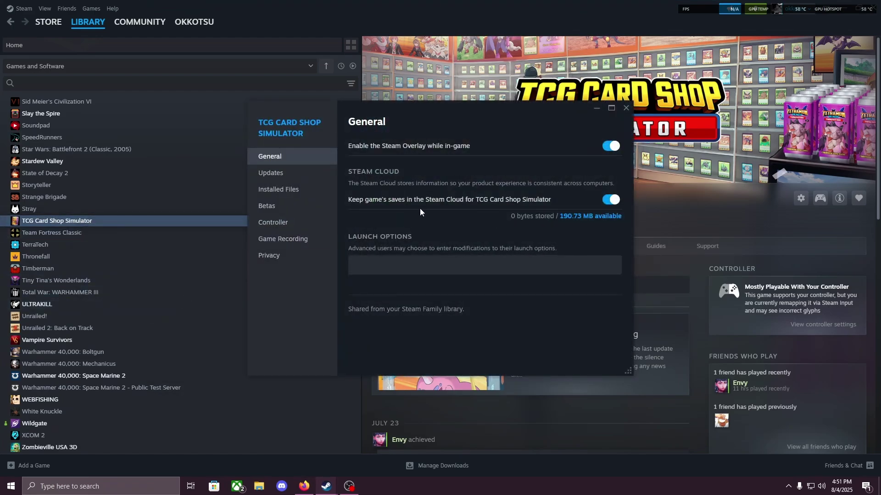
click(293, 190)
click(613, 146)
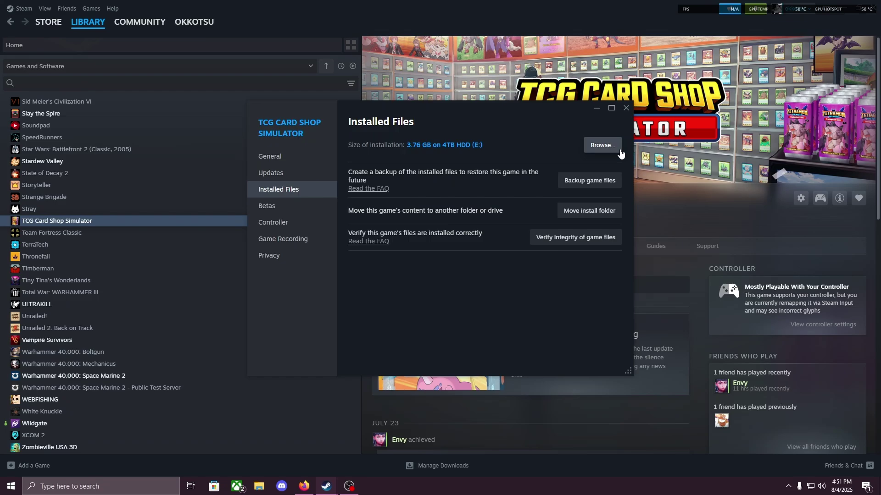
Extract all contents of the BepInEx with Configuration Manager zip from the Desktop into the TCG Card Shop Simulator root folder
key(super+e)
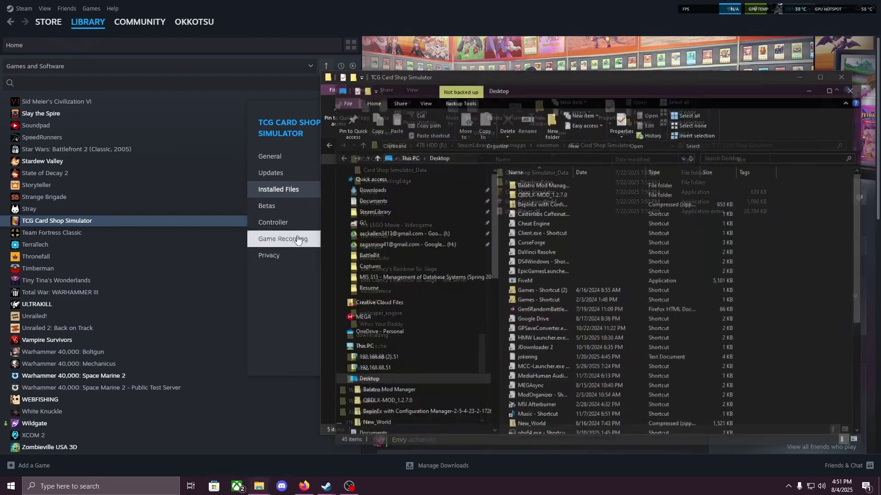
drag(518, 92, 252, 240)
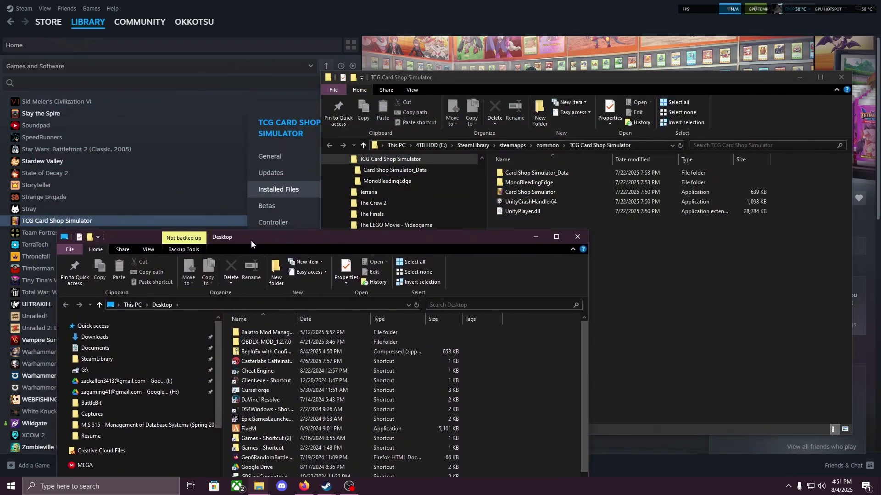
double_click(259, 351)
drag(342, 252, 306, 237)
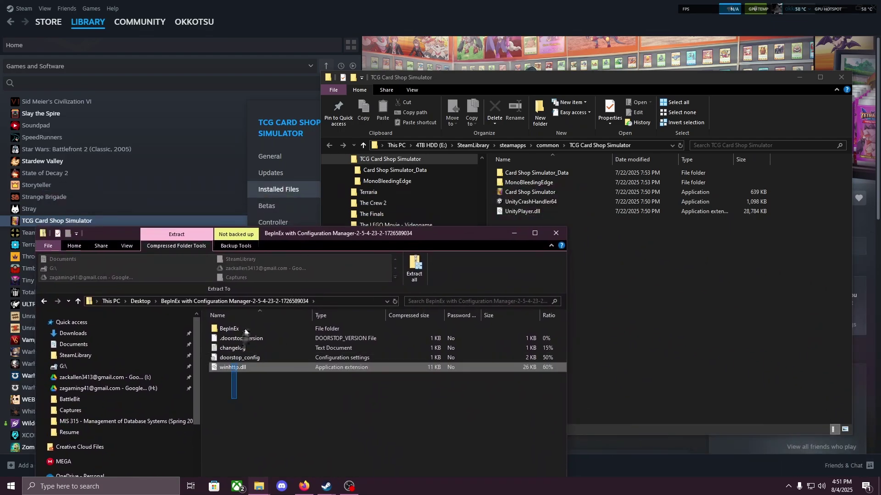
drag(243, 402, 673, 308)
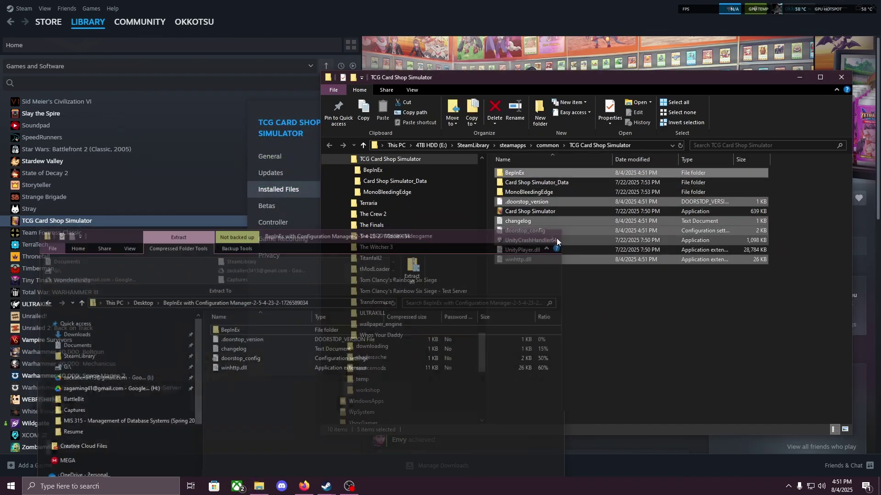
Close the game's Steam properties window and clear the file selection in the TCG Card Shop Simulator folder
click(293, 147)
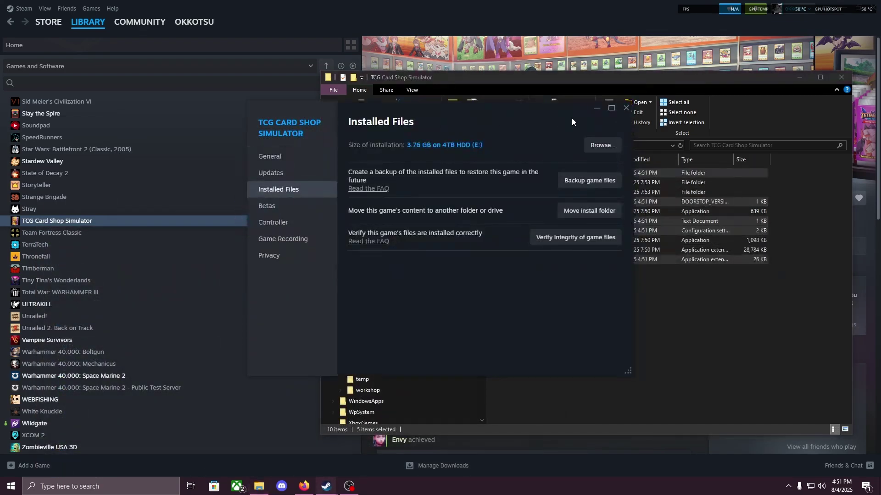
click(625, 108)
drag(471, 78, 444, 70)
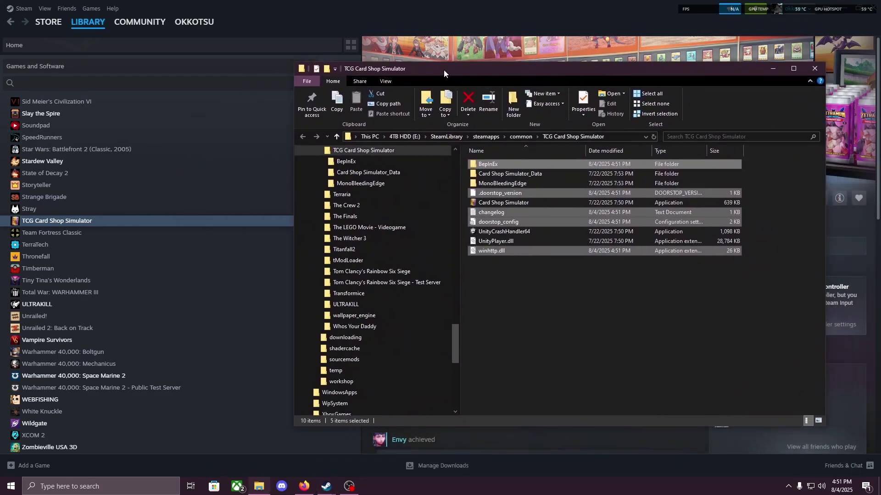
click(522, 301)
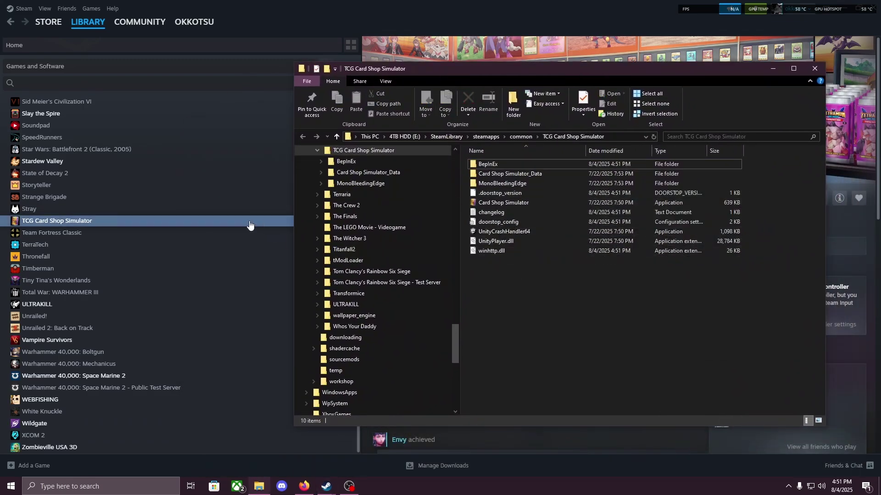
Run TCG Card Shop Simulator once from Steam, quit it, and return to the Pokemon mod page in the browser
double_click(250, 225)
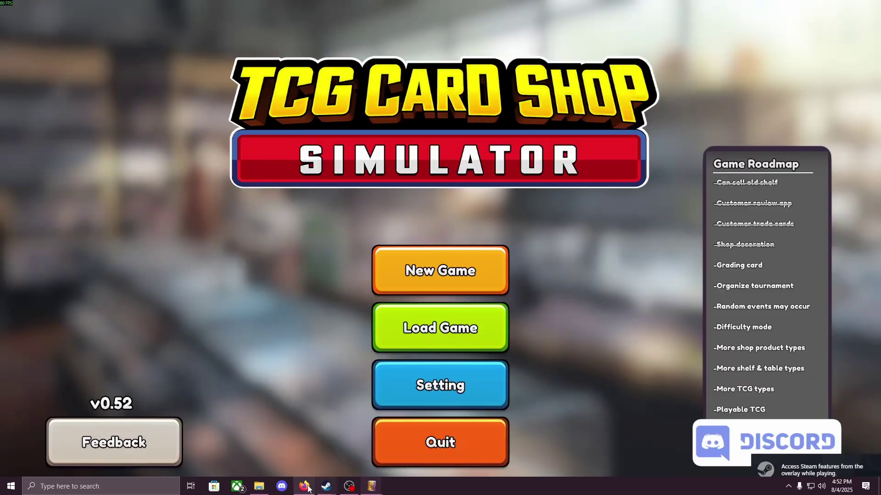
key(alt+Tab)
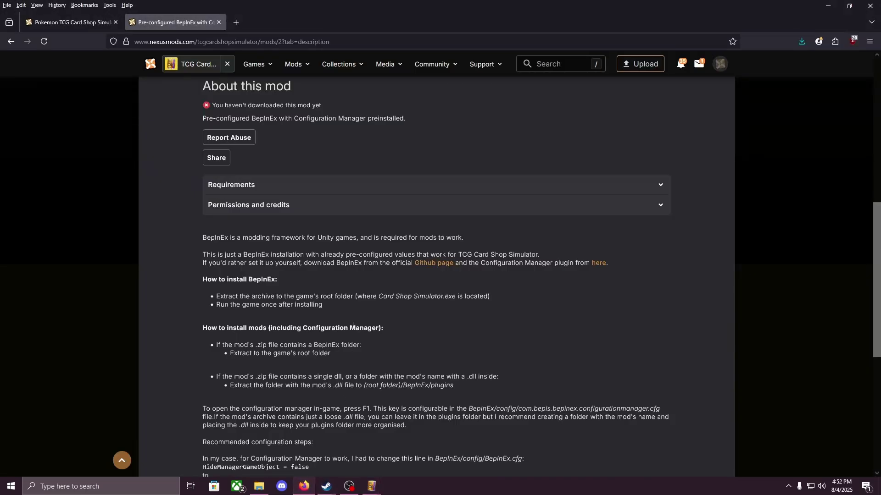
key(alt+Tab)
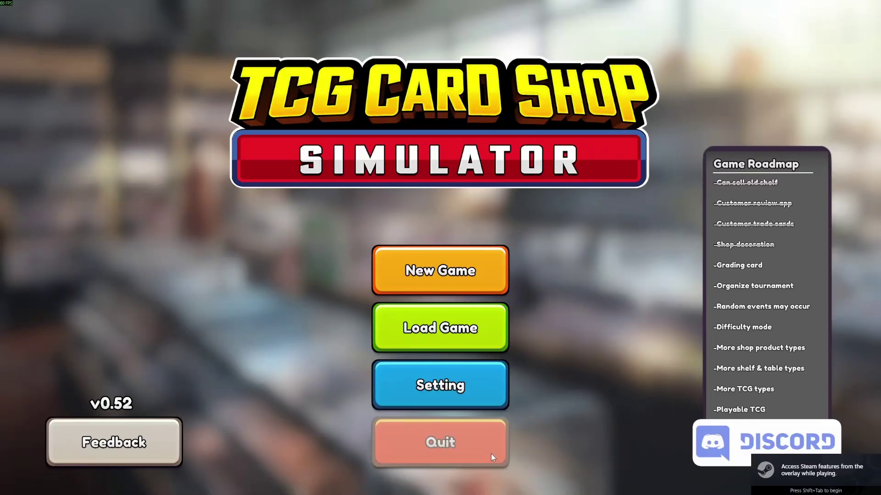
key(alt+Tab)
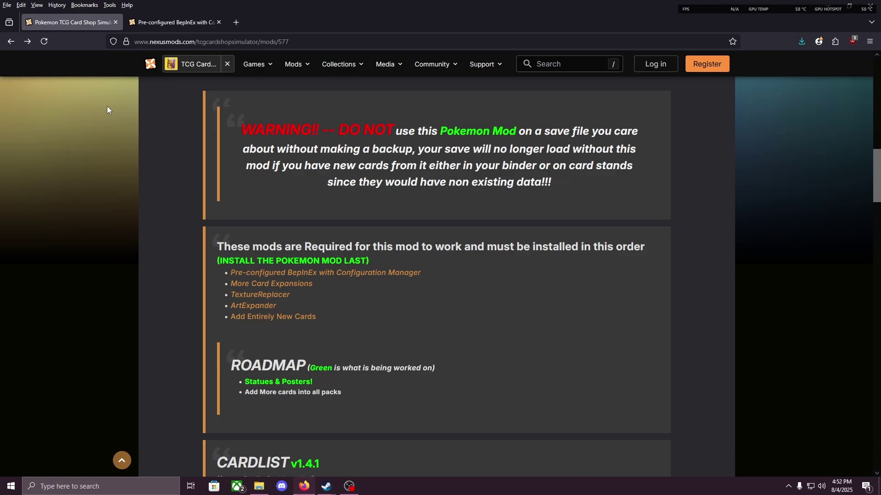
Open the required More Card Expansions mod page in a new browser tab
right_click(298, 285)
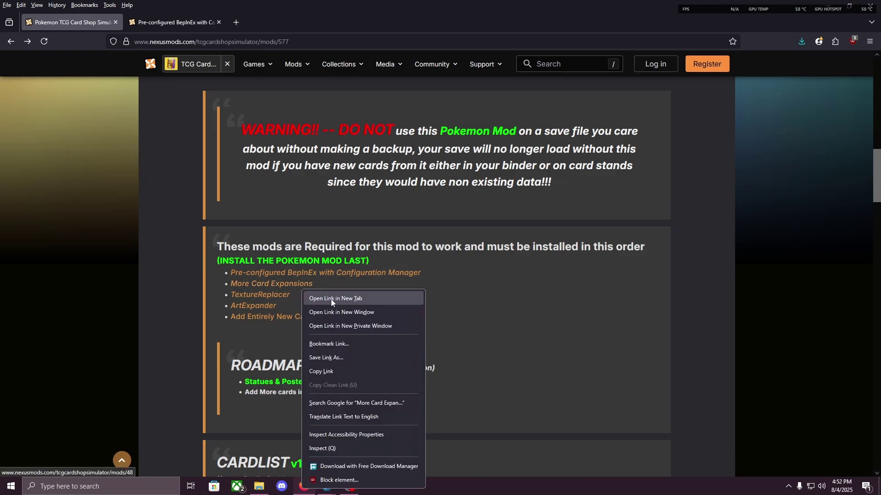
click(331, 298)
click(186, 22)
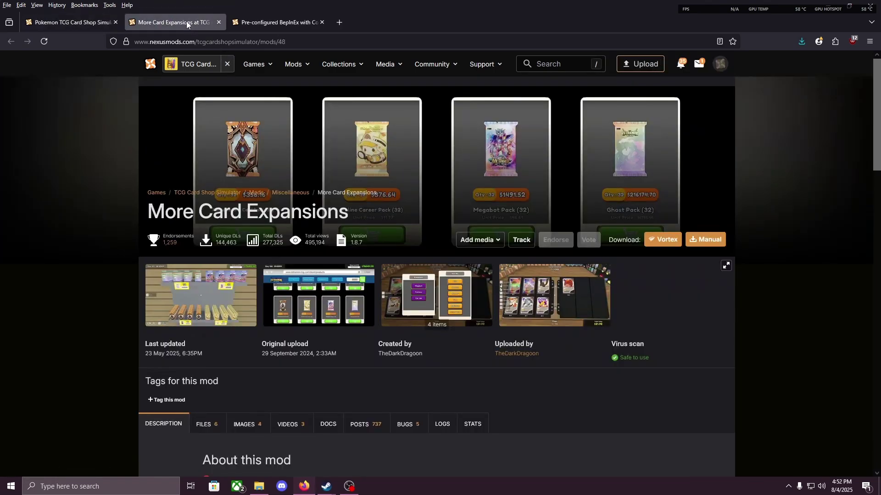
Download the manual-install file of Card Expansion Mod v1.8.7 from the More Card Expansions files using the free slow download
scroll(202, 298, down, 4)
click(200, 235)
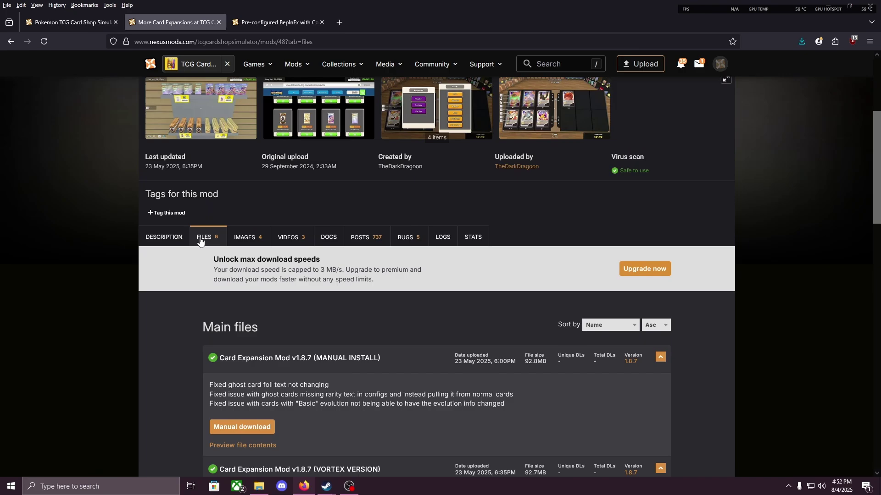
scroll(194, 243, down, 4)
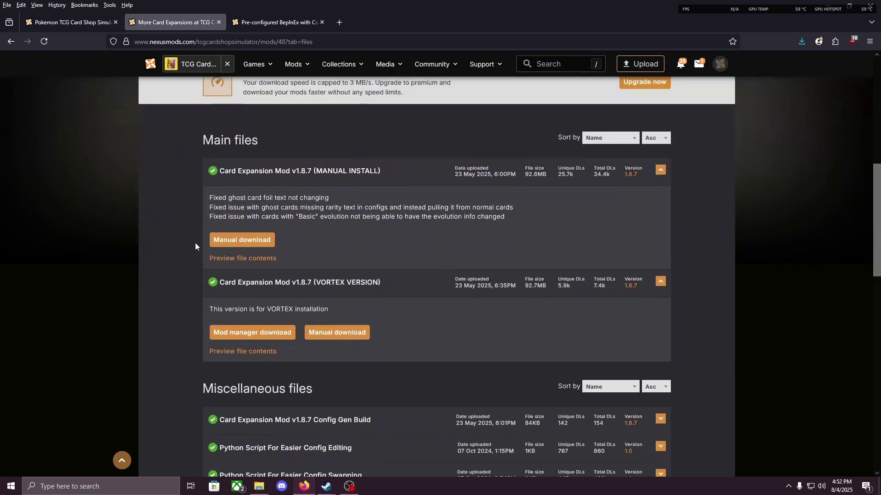
click(242, 239)
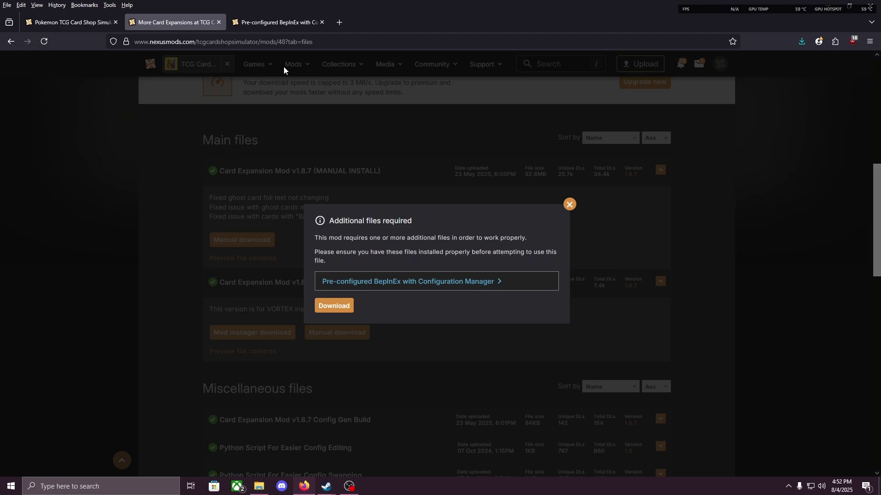
click(327, 305)
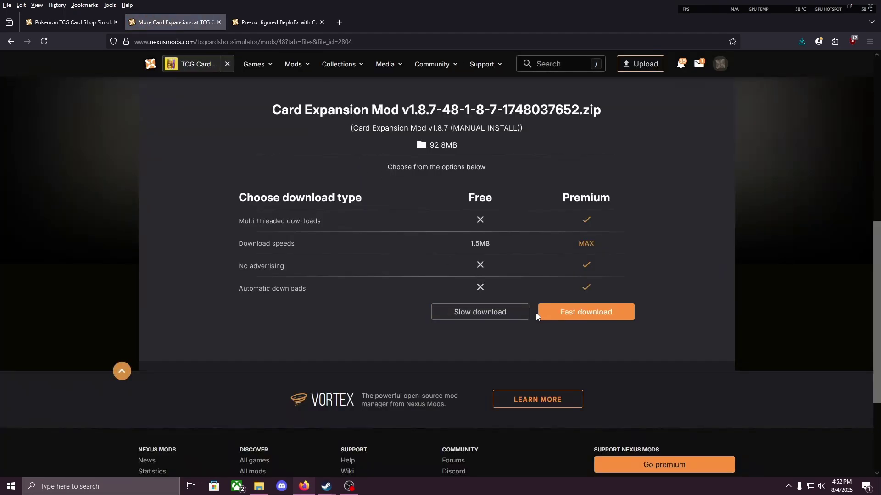
click(505, 310)
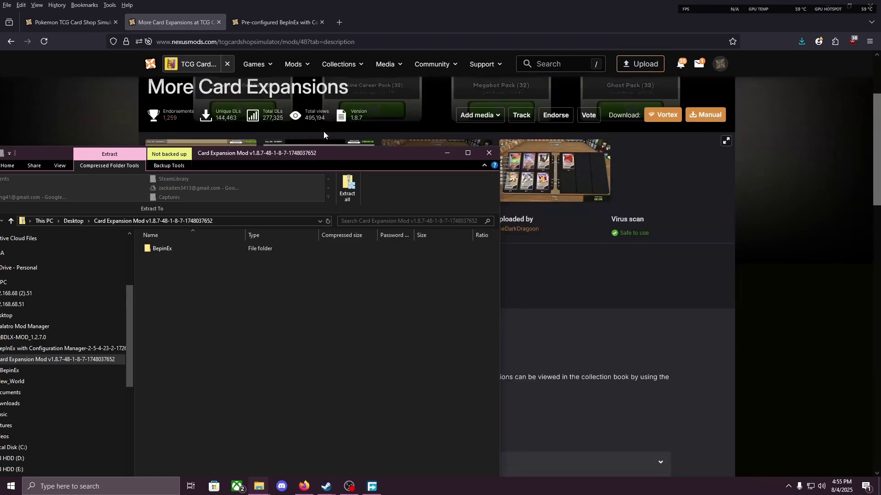
Review the BepInEx mod page's instructions for installing a mod whose zip contains a BepInEx folder
scroll(323, 134, up, 3)
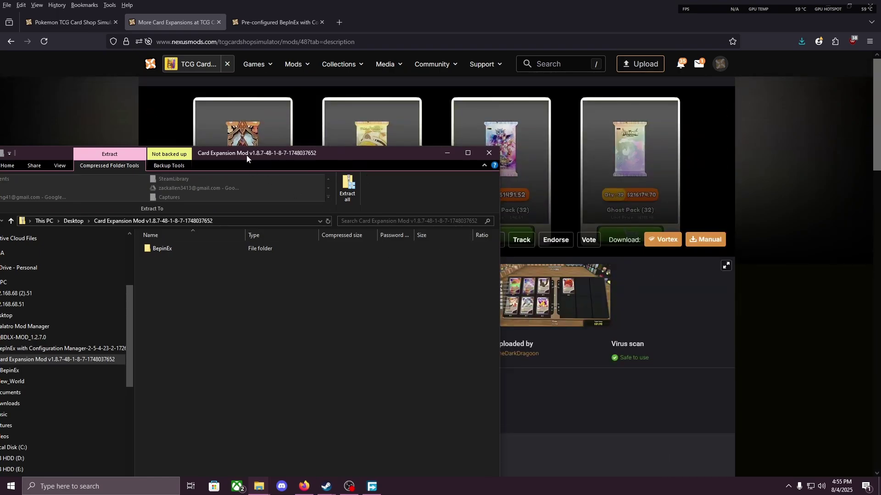
drag(246, 158, 303, 213)
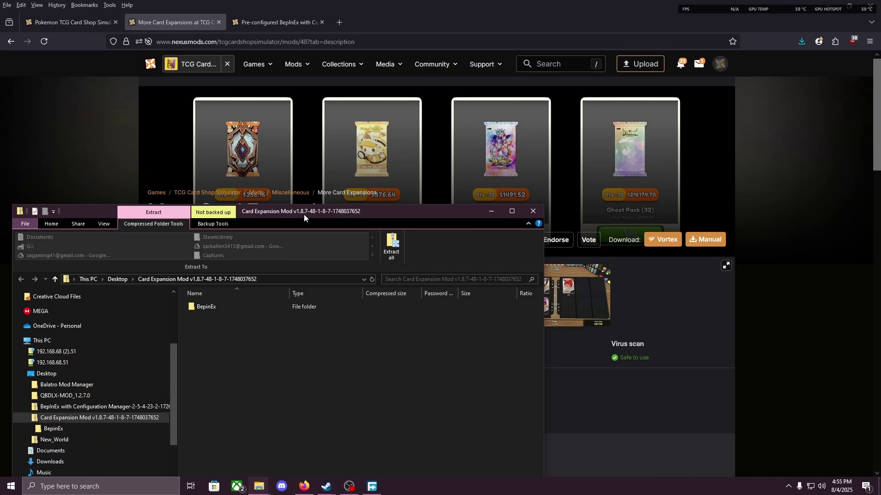
click(289, 24)
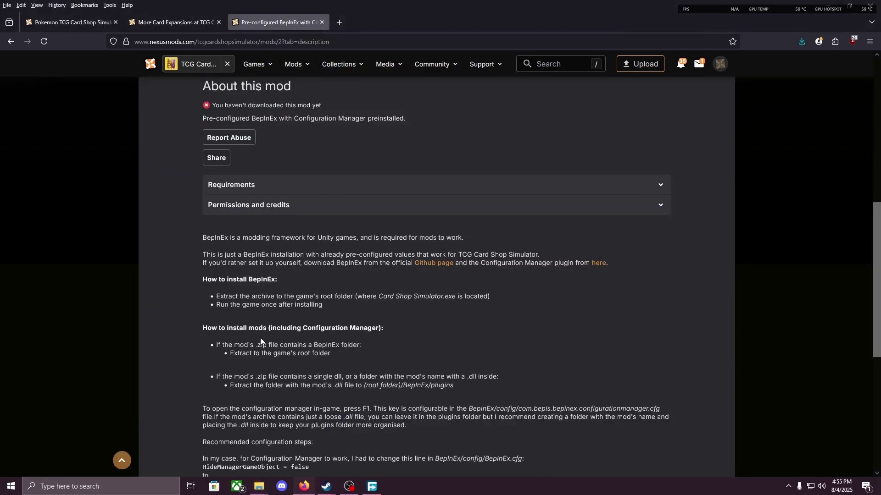
scroll(261, 341, down, 2)
drag(203, 266, 316, 268)
click(263, 287)
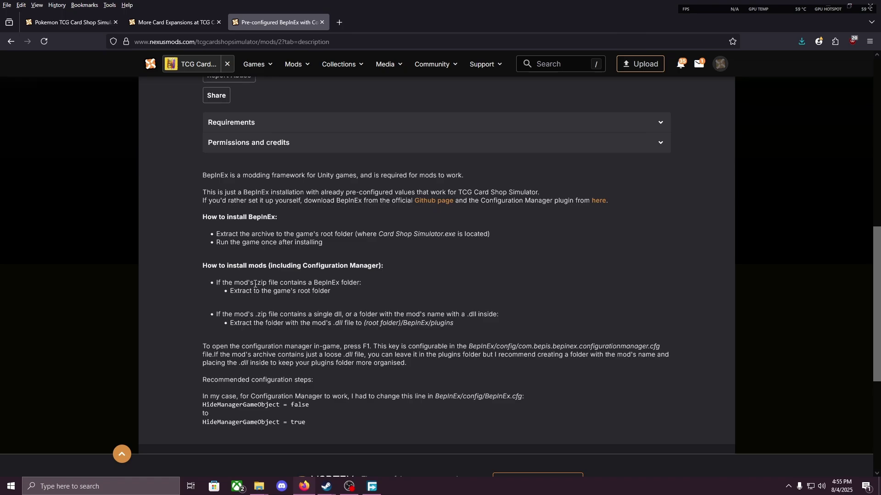
drag(255, 284, 314, 293)
click(394, 390)
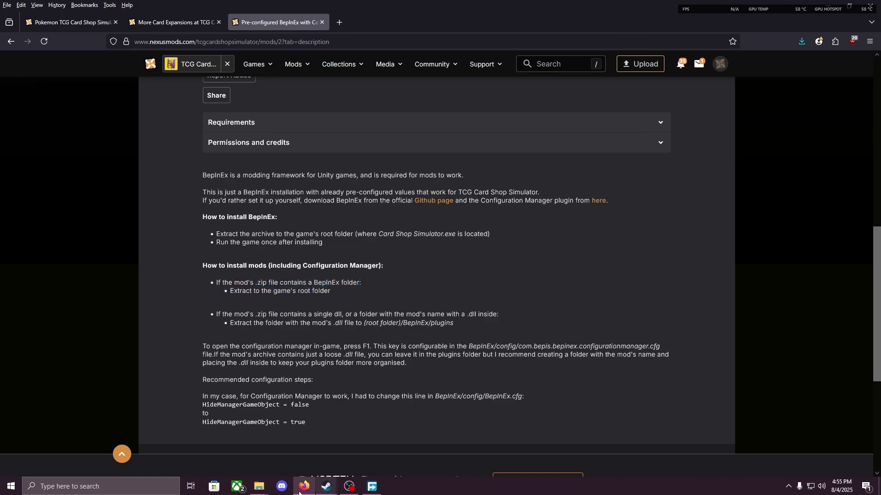
Copy the BepInEx folder from the Card Expansion Mod zip into the TCG Card Shop Simulator root folder, and close the zip window
click(259, 486)
drag(289, 214, 274, 203)
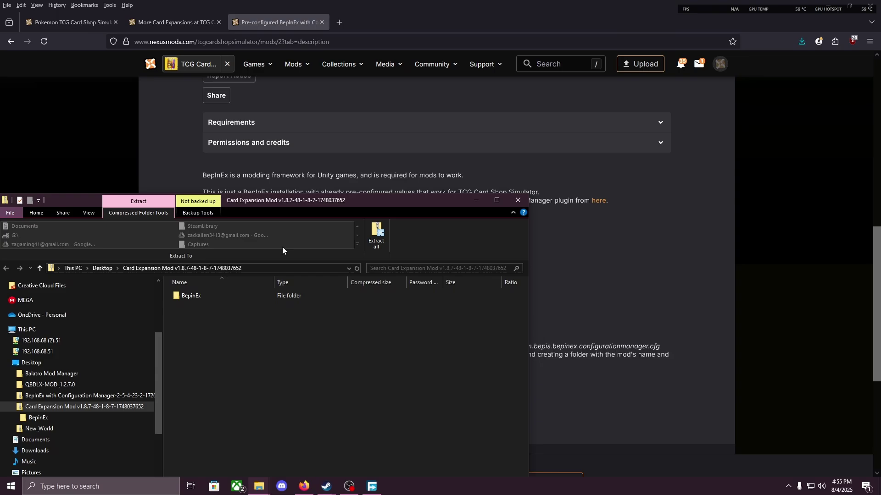
mouse_move(259, 486)
click(251, 465)
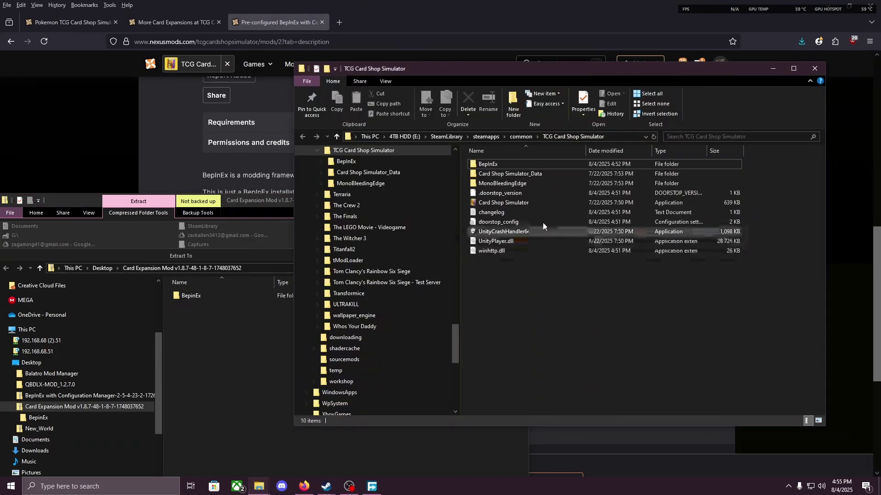
mouse_move(513, 280)
mouse_down()
mouse_move(530, 166)
mouse_move(516, 290)
mouse_up()
click(196, 323)
click(211, 297)
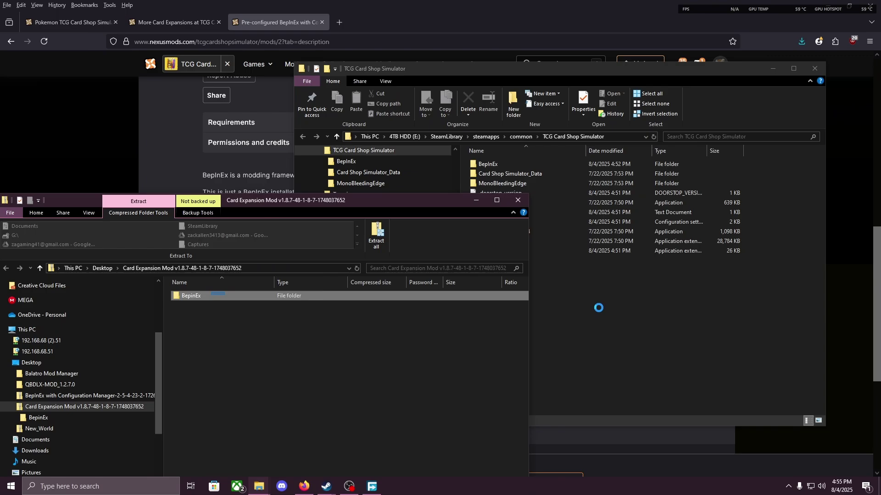
drag(220, 295, 659, 357)
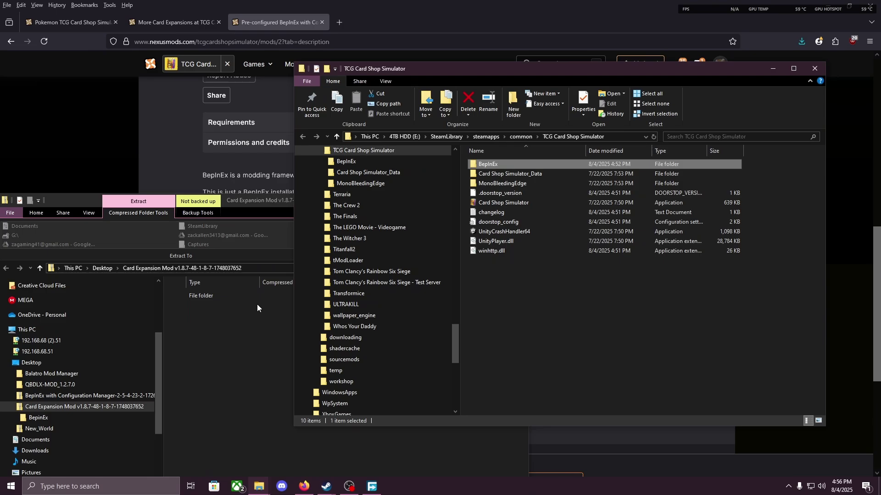
click(217, 333)
click(518, 200)
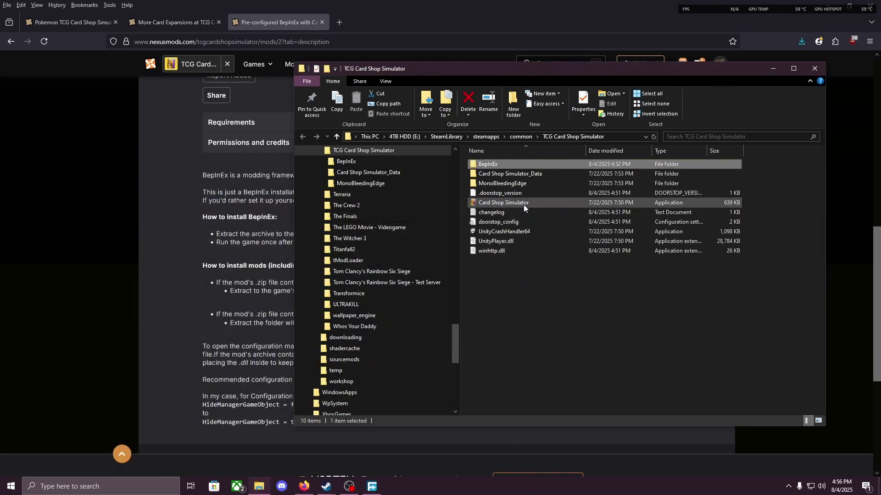
Return to the Pokemon mod page and open the required TextureReplacer mod page in a new browser tab
click(95, 232)
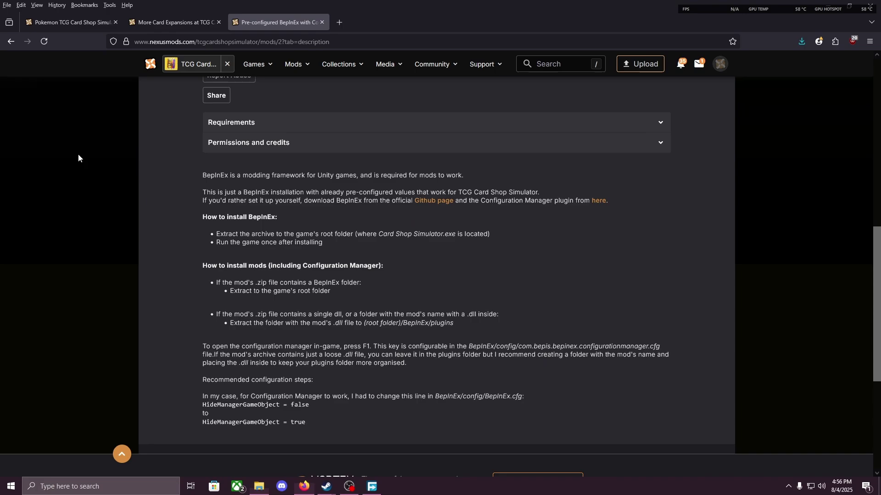
click(185, 28)
click(108, 23)
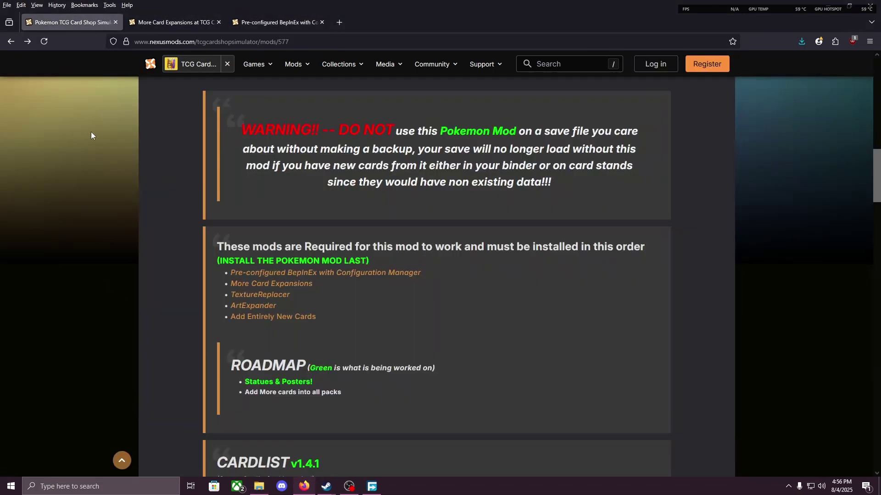
right_click(255, 294)
click(280, 300)
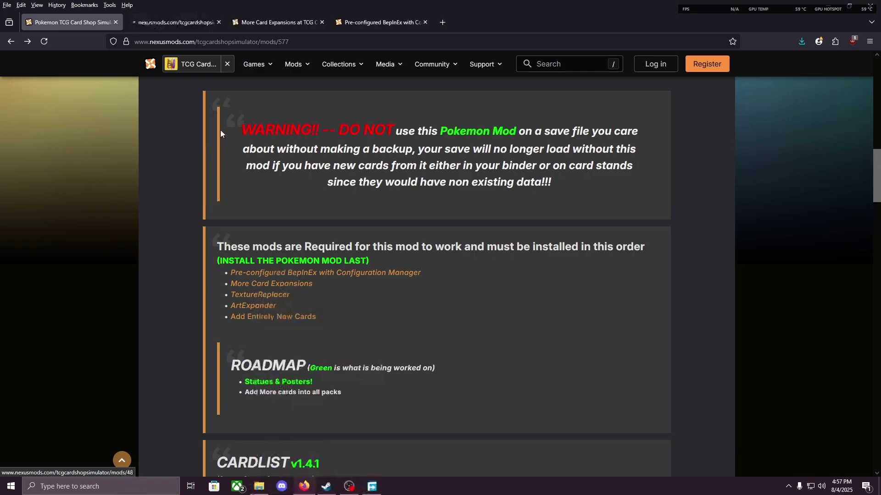
click(188, 21)
Download TextureReplacer 1.3.1 manually as a free slow download to the Desktop, and close its tab to return to the Pokemon mod page
scroll(158, 258, down, 5)
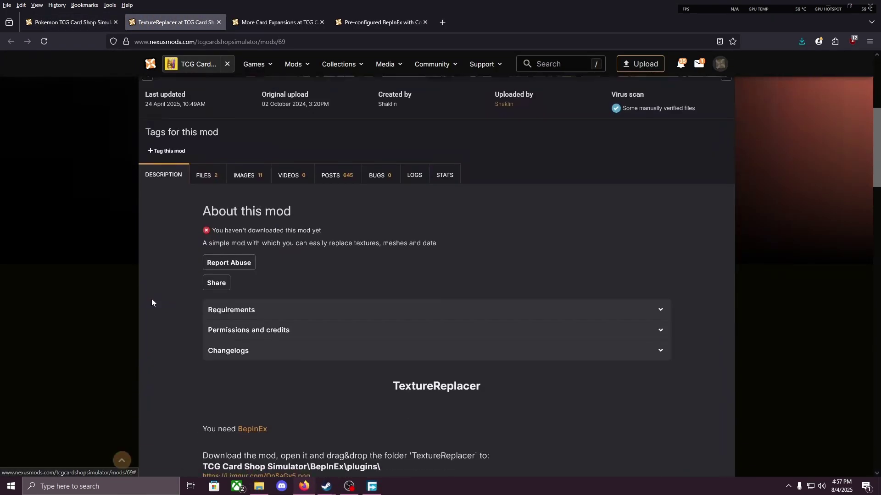
click(215, 180)
scroll(320, 236, down, 3)
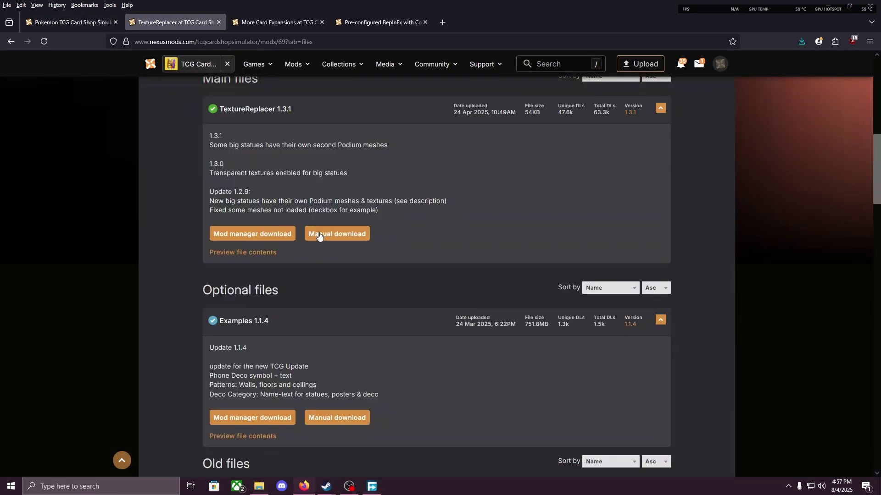
click(319, 235)
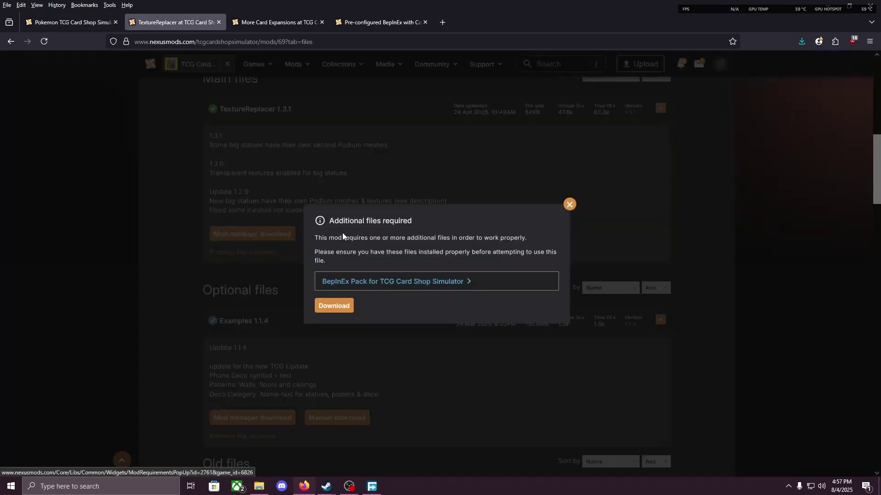
click(344, 303)
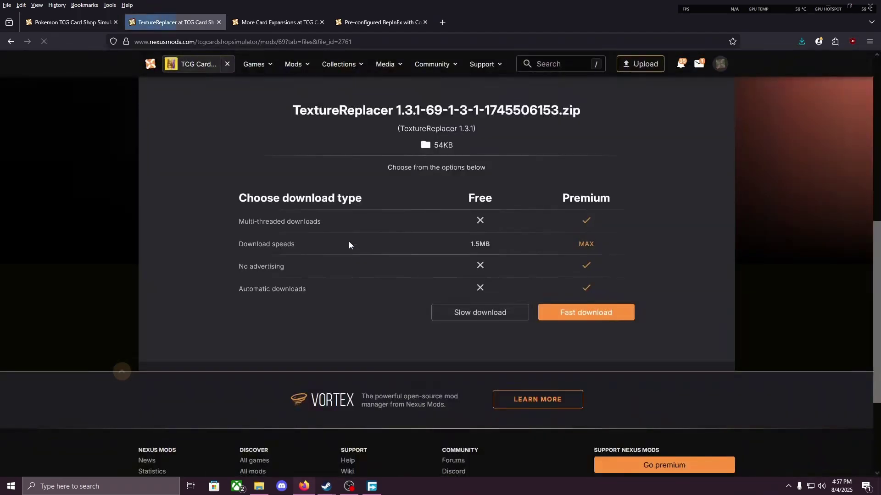
click(498, 316)
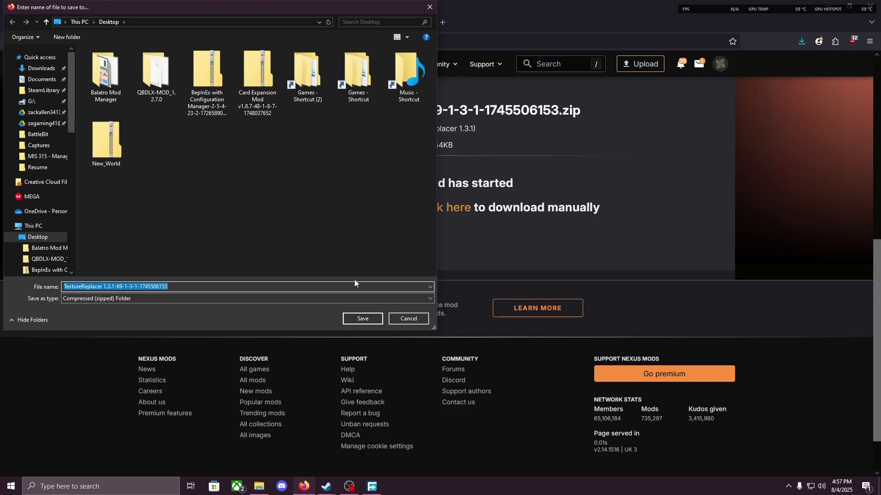
click(379, 322)
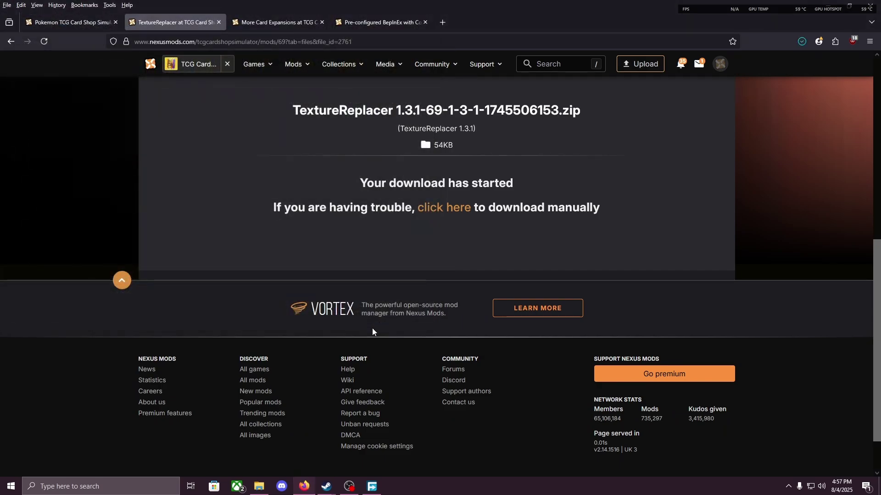
click(219, 22)
click(93, 26)
Check the TextureReplacer zip against the BepInEx page's instructions for mods packaged as a named folder with a .dll inside
mouse_move(259, 485)
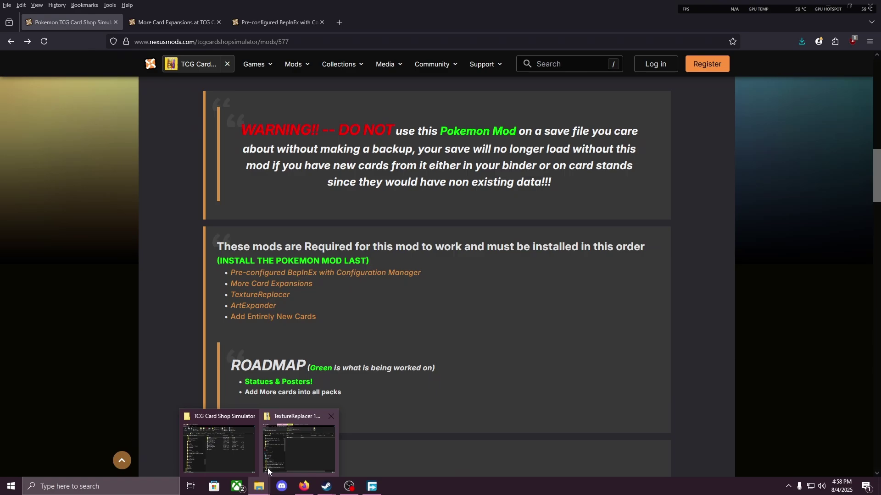
click(298, 452)
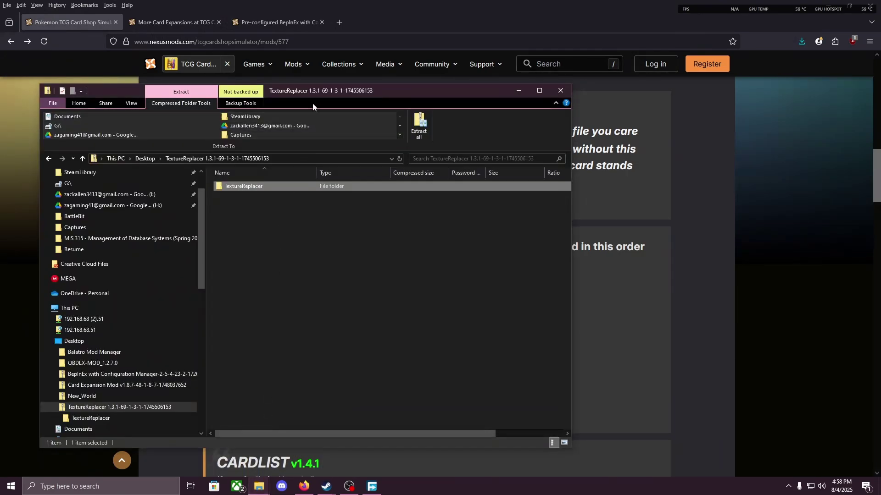
drag(319, 92, 269, 289)
click(277, 22)
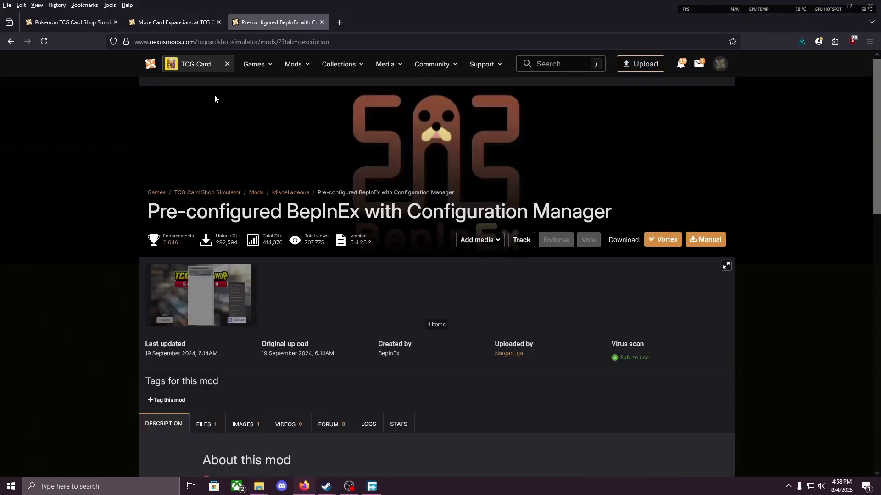
scroll(201, 301, down, 10)
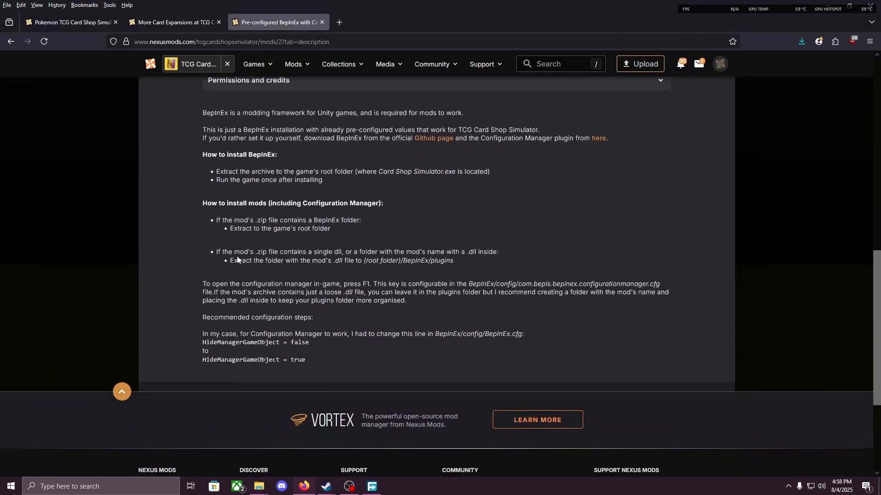
drag(354, 254, 444, 252)
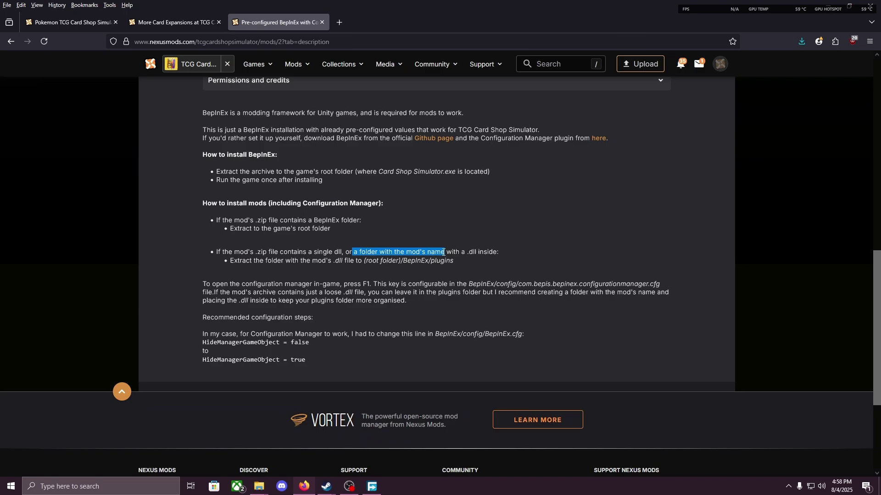
click(493, 253)
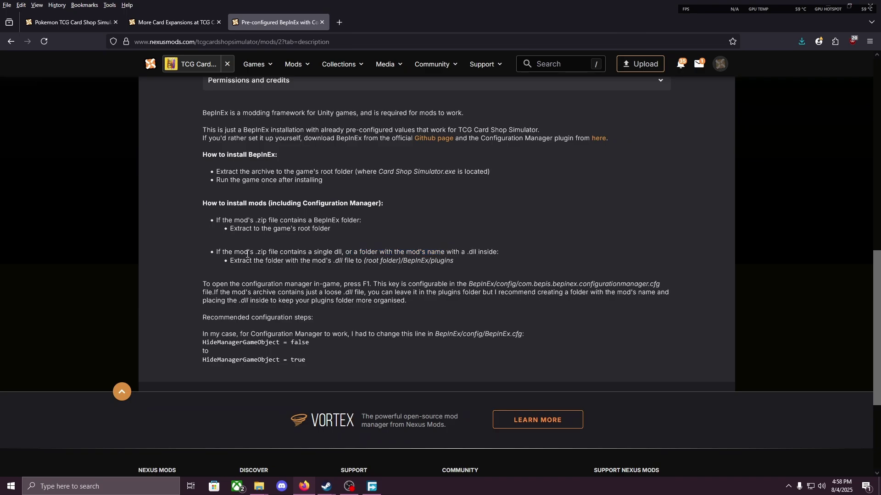
drag(252, 260, 331, 258)
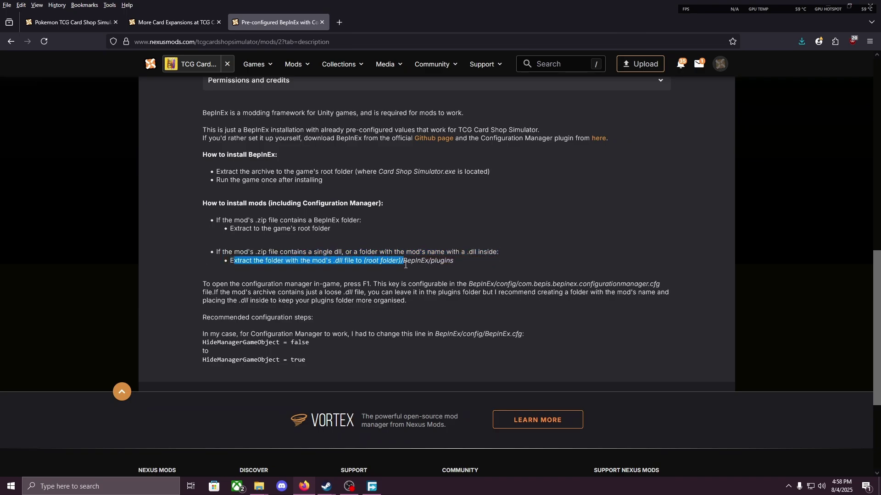
drag(405, 265, 435, 270)
Copy the TextureReplacer folder from its zip into the BepInEx\plugins folder of TCG Card Shop Simulator
click(259, 486)
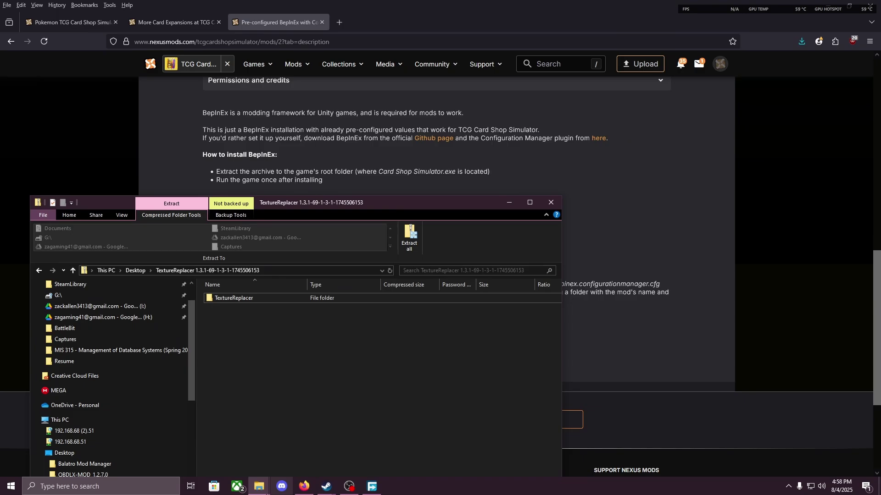
mouse_move(259, 486)
click(323, 448)
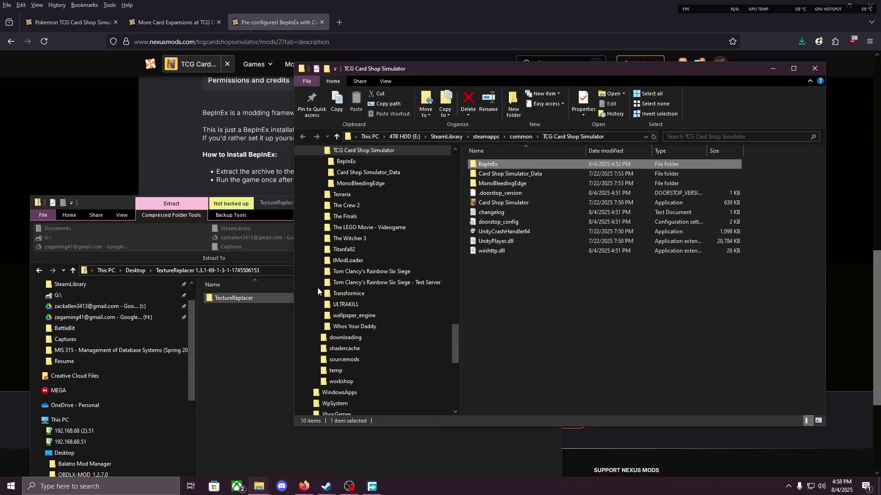
double_click(508, 164)
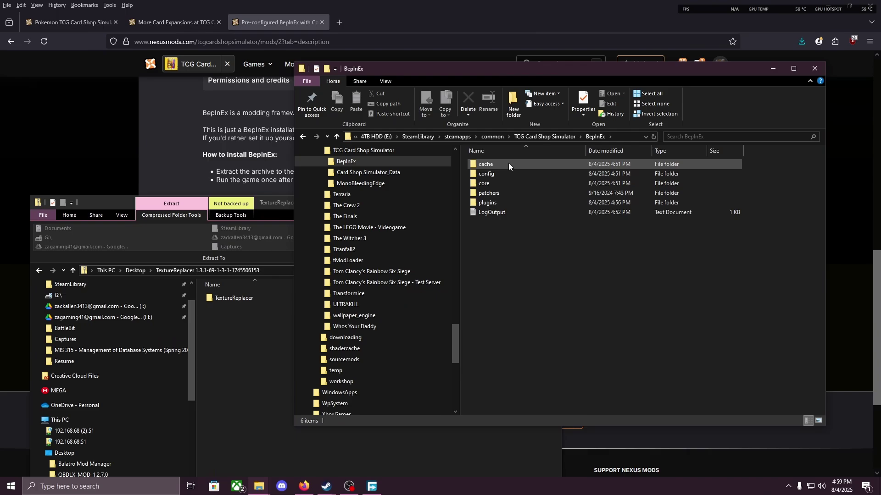
double_click(505, 203)
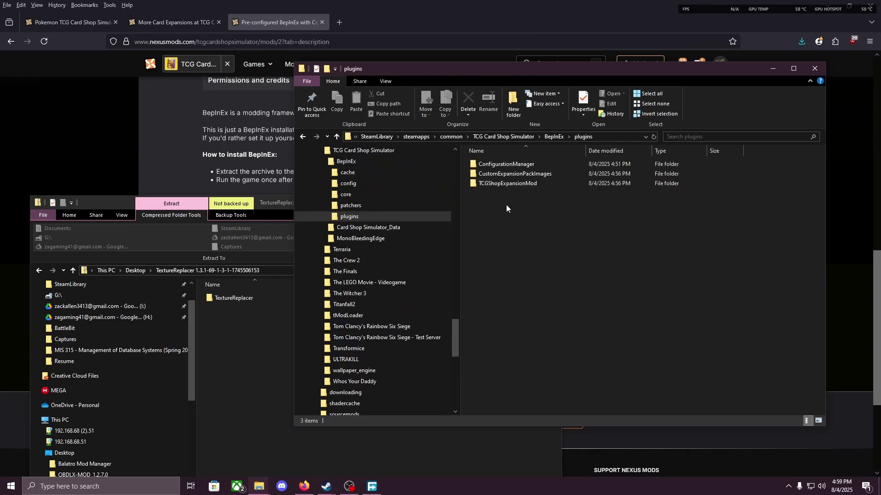
click(240, 314)
click(244, 301)
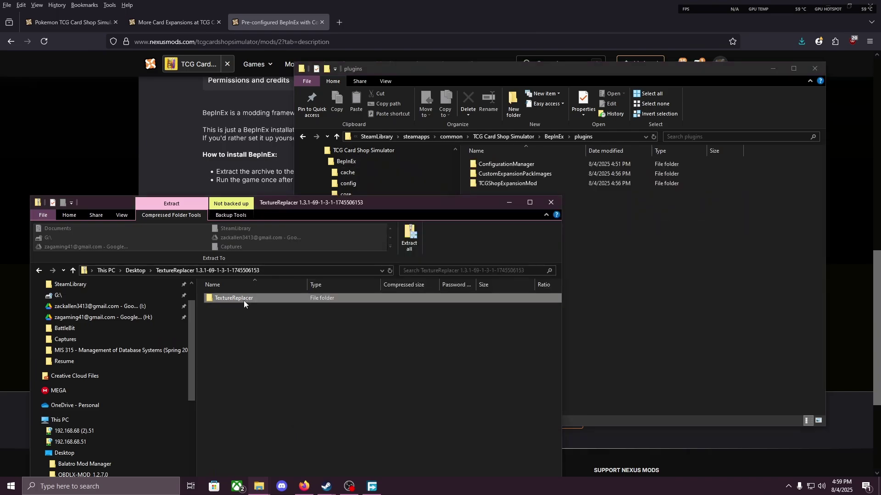
drag(243, 301, 683, 269)
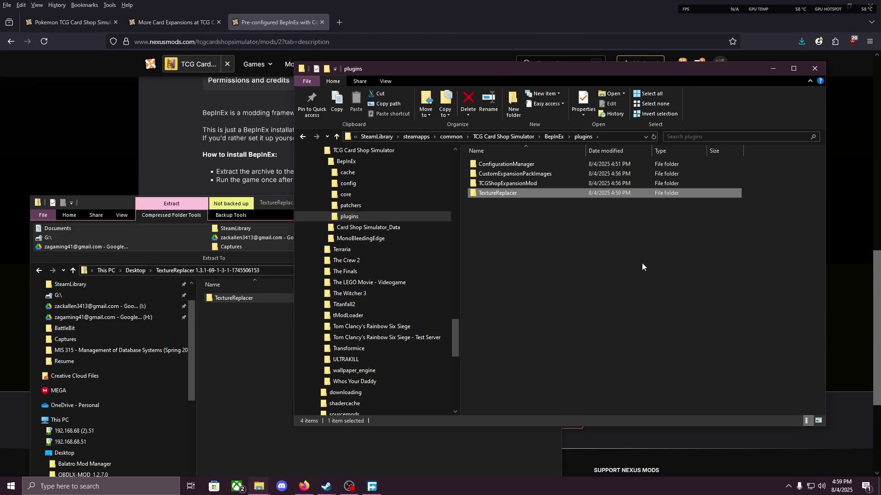
Open the required ArtExpander mod page in a new tab from the Pokemon mod page, and close the More Card Expansions tab
click(78, 28)
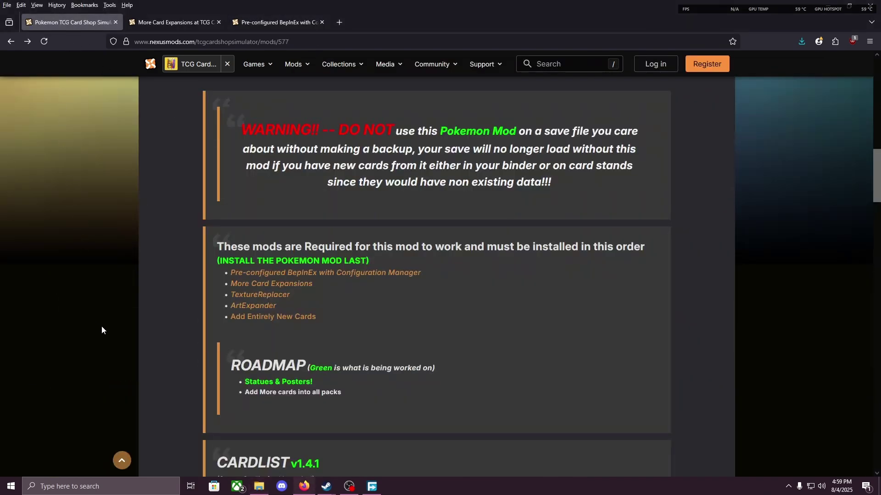
middle_click(252, 312)
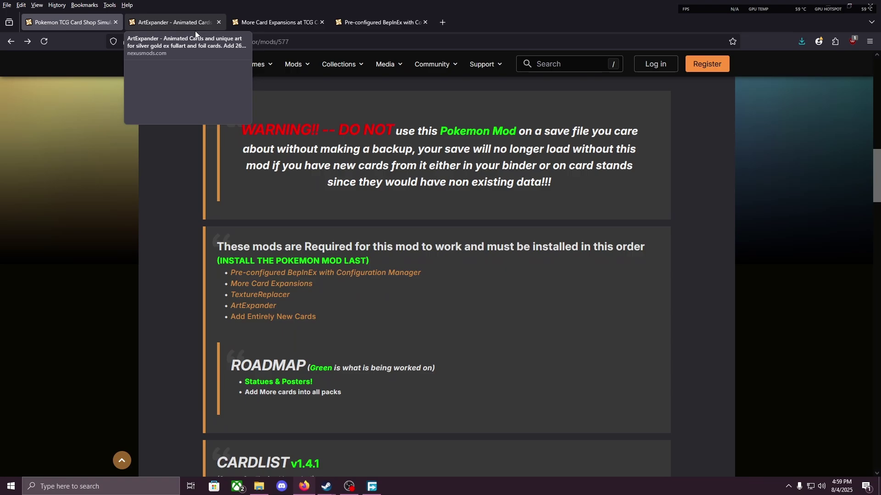
click(322, 22)
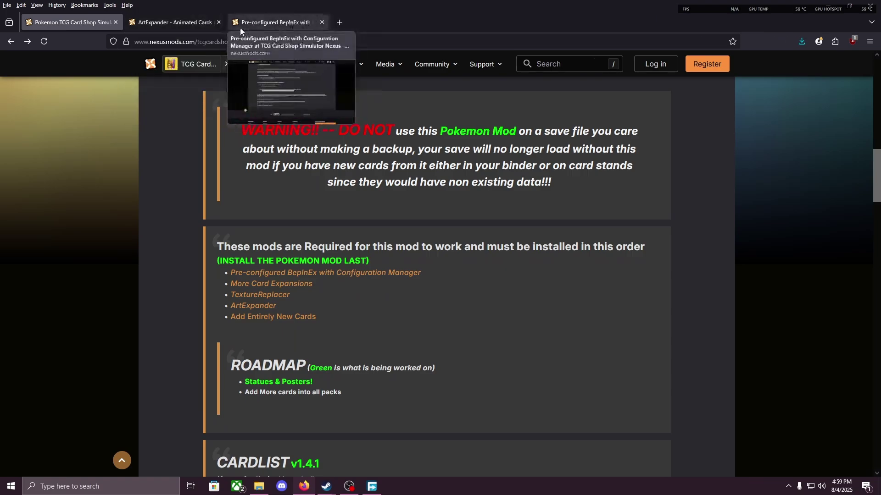
click(180, 28)
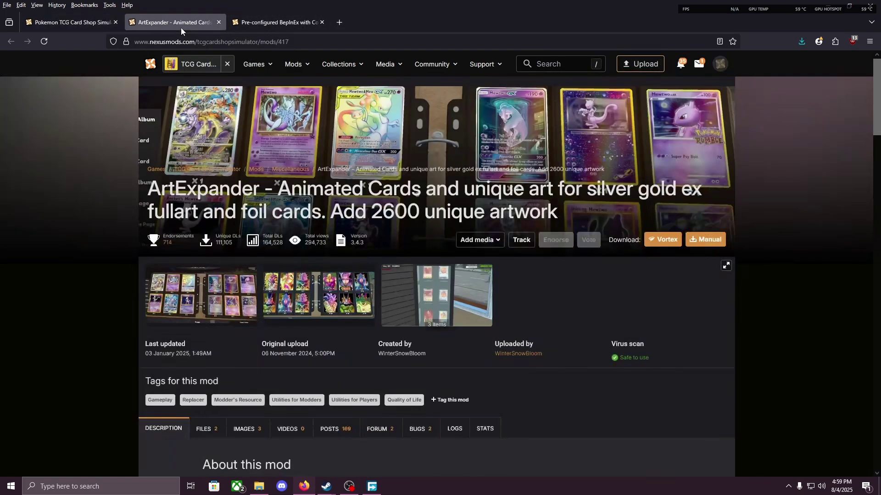
click(279, 23)
key(ctrl+shift+Tab)
Download the main file ArtExpander.zip manually as a free slow download to the Desktop
click(204, 242)
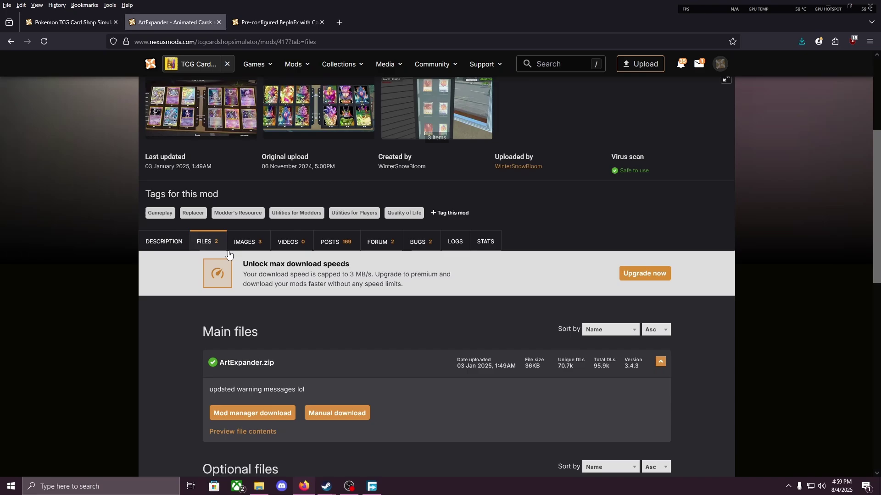
scroll(344, 242, down, 4)
click(343, 230)
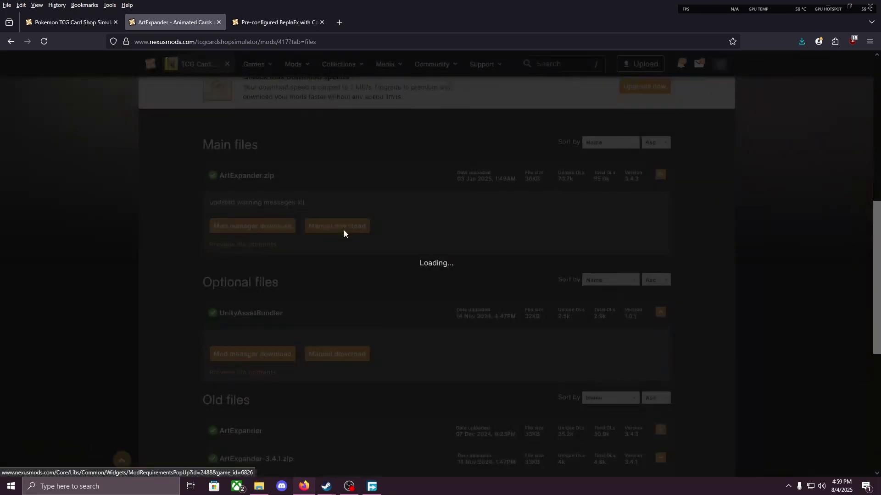
click(335, 308)
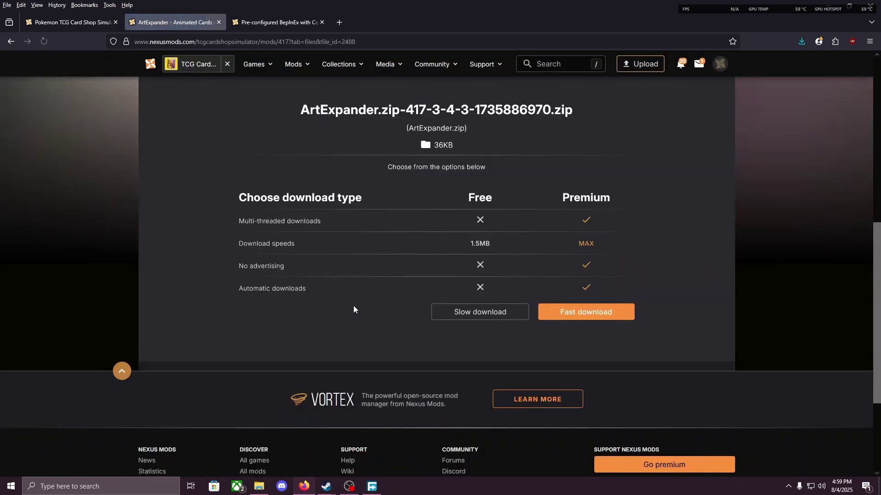
click(476, 315)
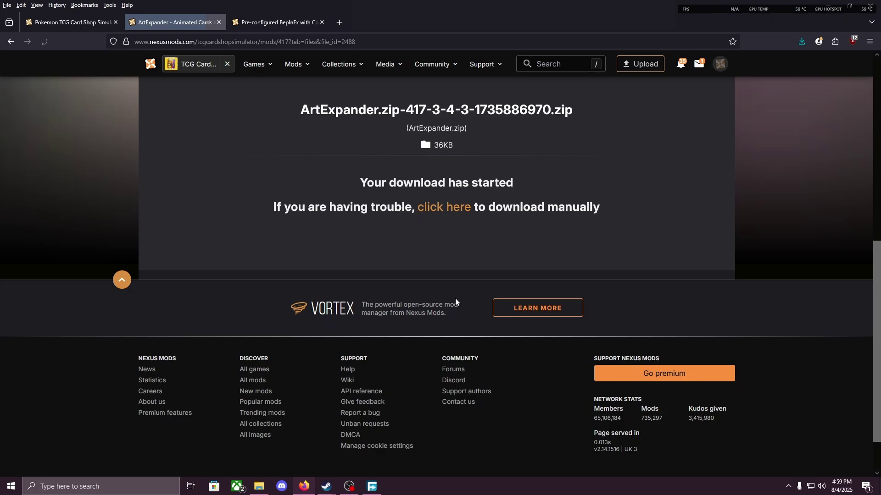
click(351, 321)
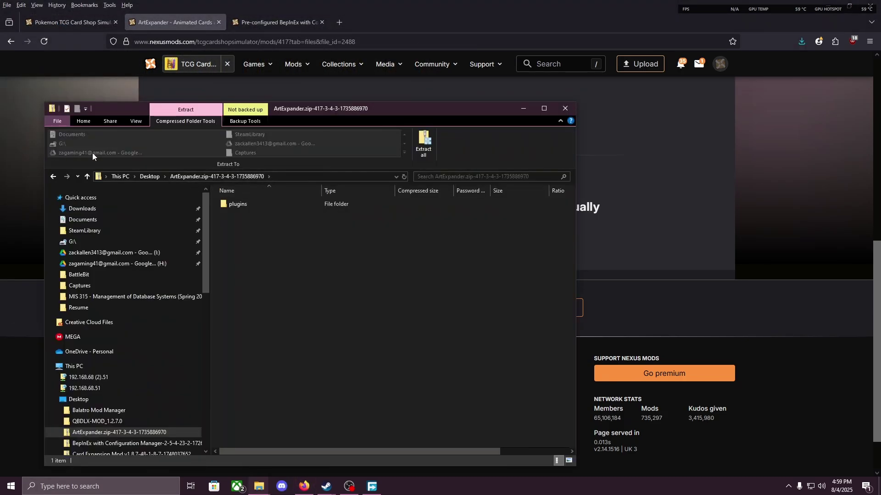
Copy the ArtExpander folder from the zip's plugins folder into the game's BepInEx\plugins folder, and close the zip window
drag(316, 108, 302, 101)
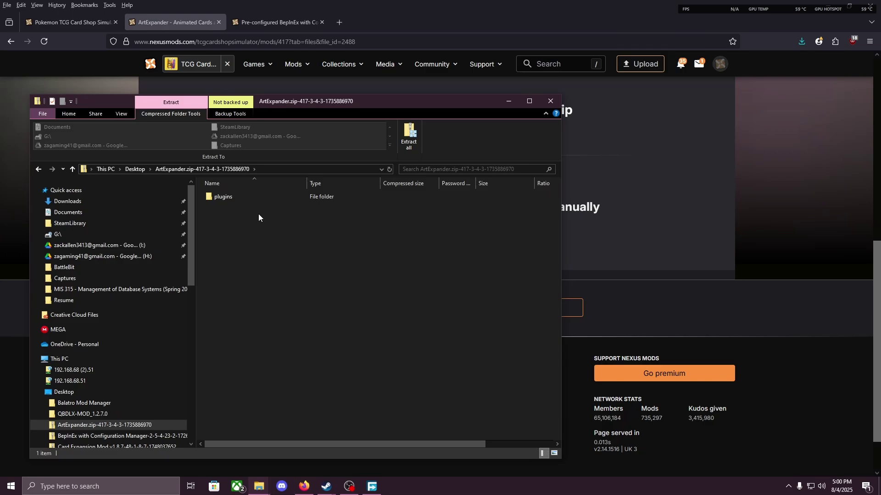
double_click(227, 197)
drag(248, 104, 242, 113)
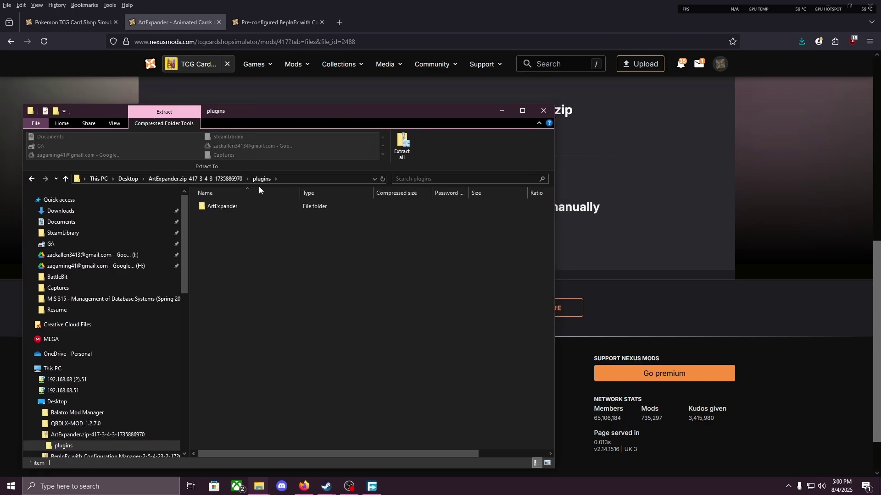
click(260, 485)
drag(225, 207, 664, 277)
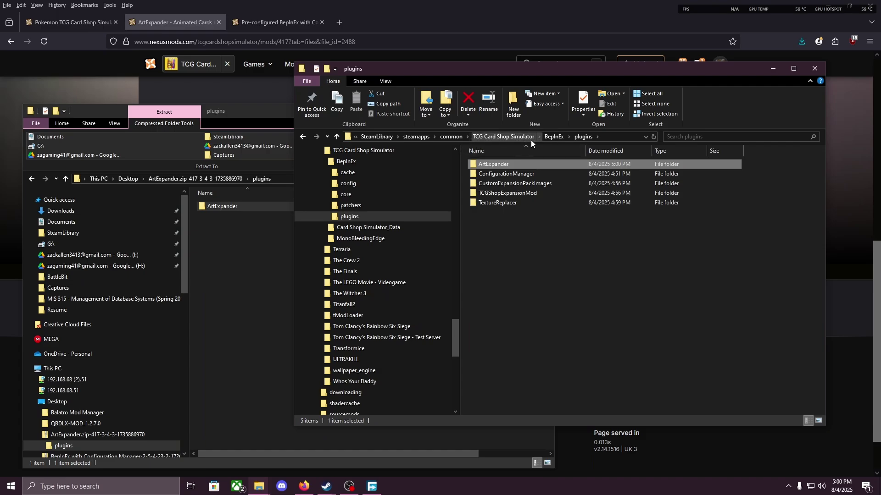
click(217, 271)
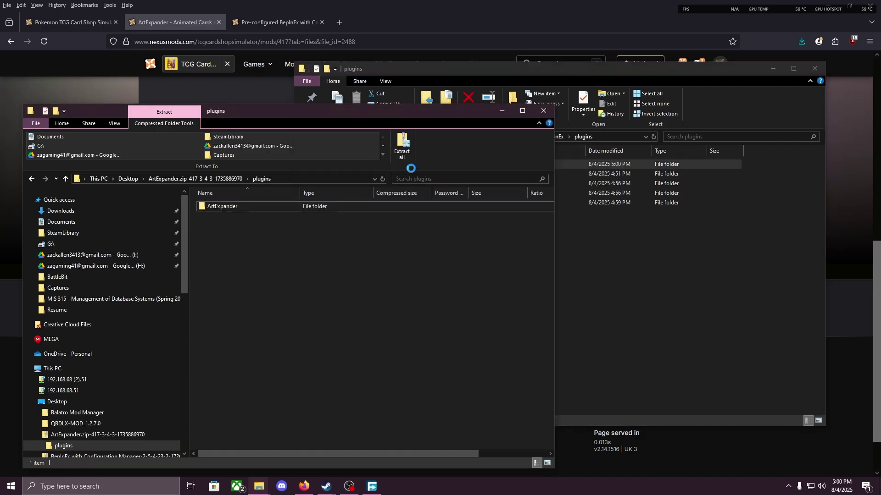
click(543, 111)
Close the ArtExpander tab and open the required Add Entirely New Cards mod from the Pokemon mod page
click(201, 23)
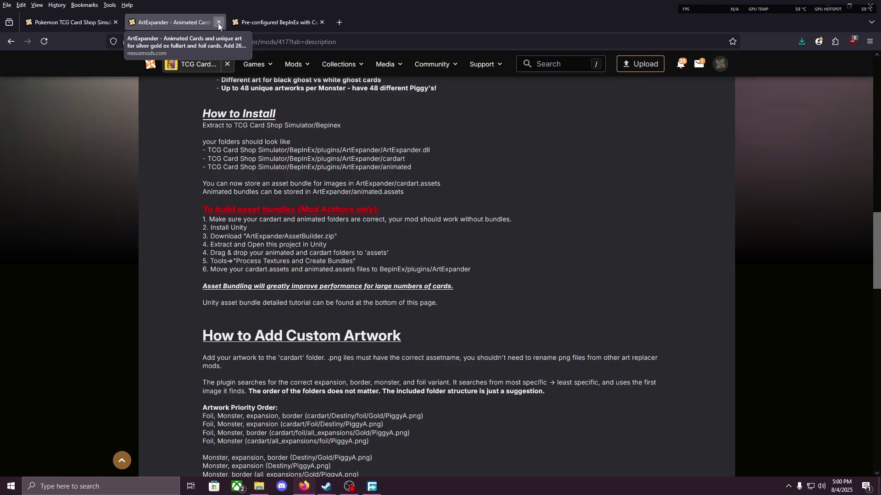
click(219, 23)
click(74, 20)
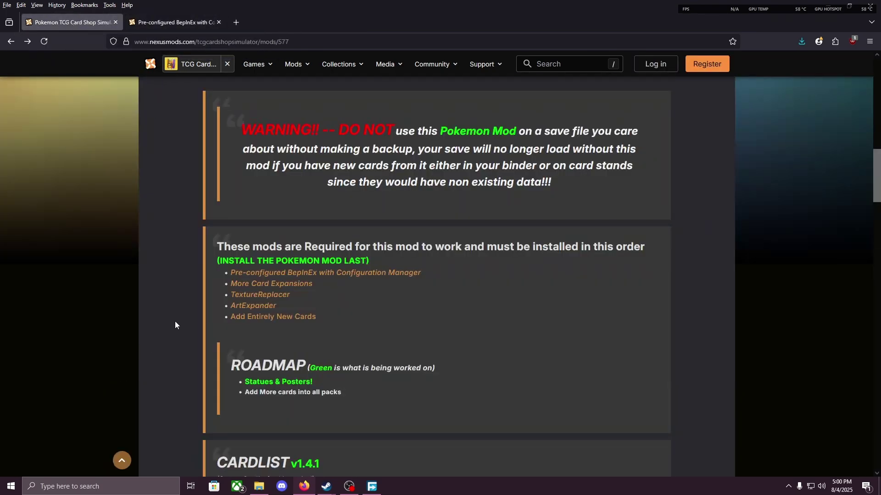
click(277, 318)
Download New Cards Mod V1.6 (MANUAL INSTALL) as a free slow download to the Desktop
scroll(275, 275, down, 6)
click(203, 118)
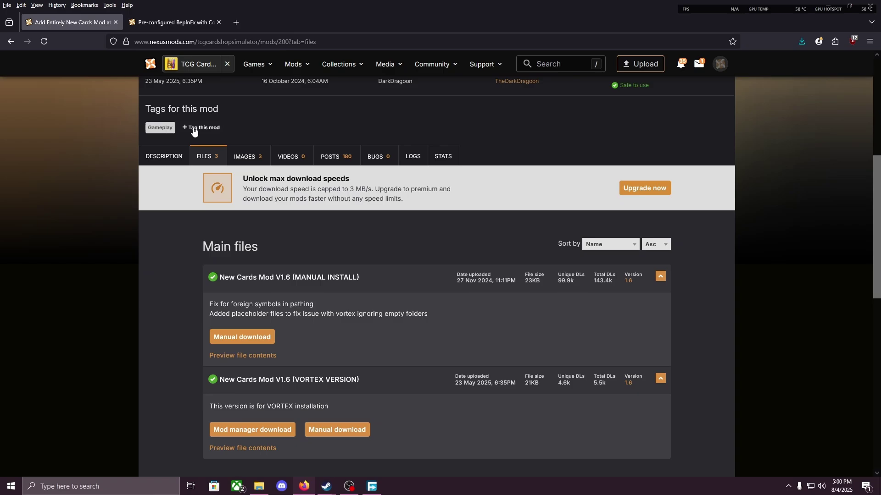
click(250, 274)
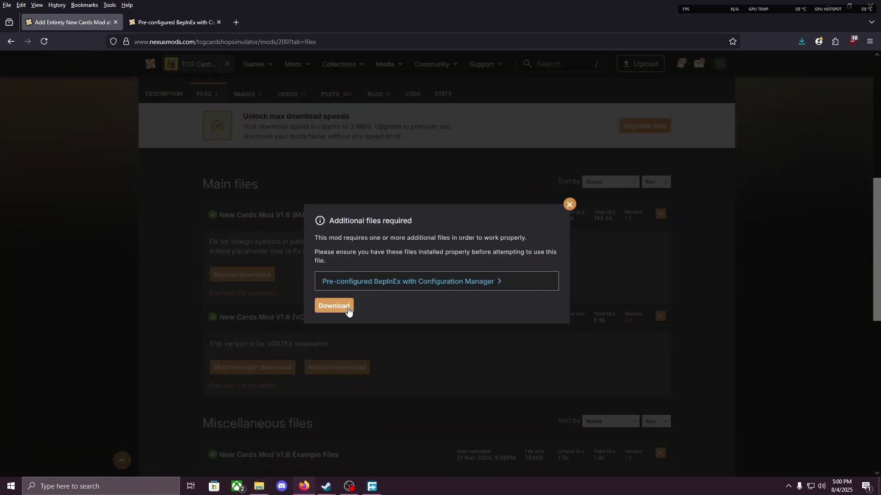
click(348, 307)
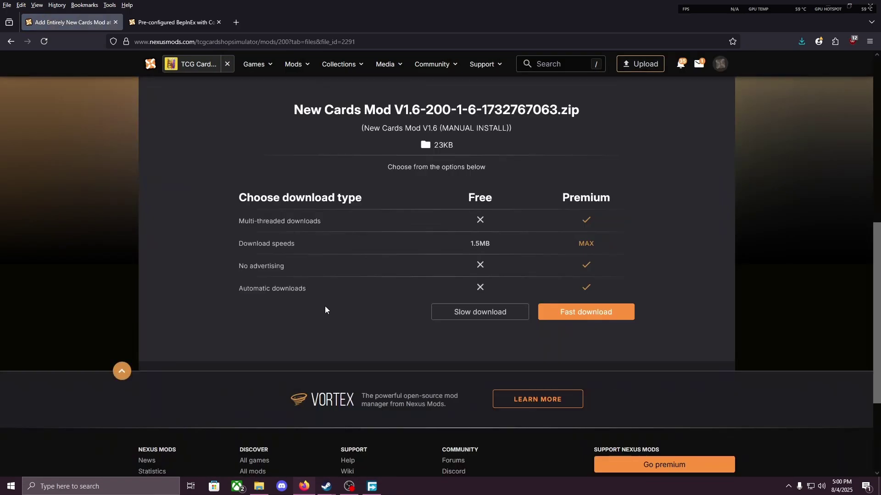
click(486, 314)
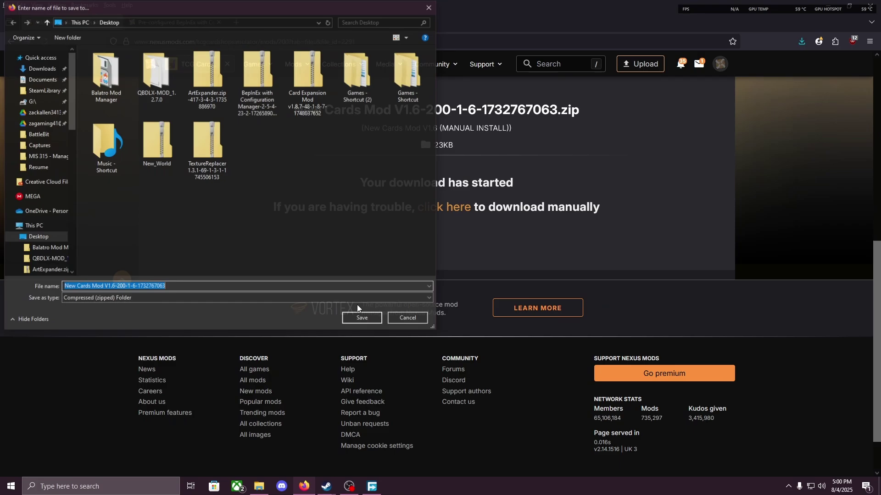
click(359, 317)
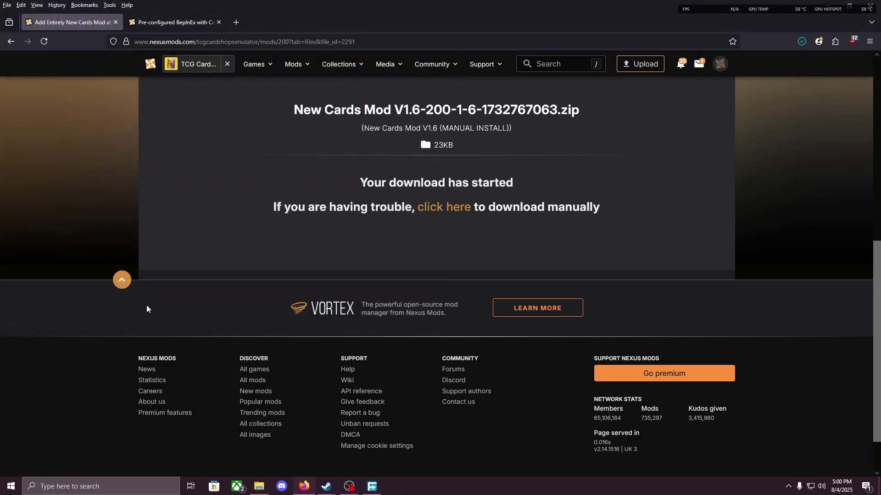
Copy the BepInEx folder from the New Cards Mod V1.6 zip into the TCG Card Shop Simulator root folder
click(372, 487)
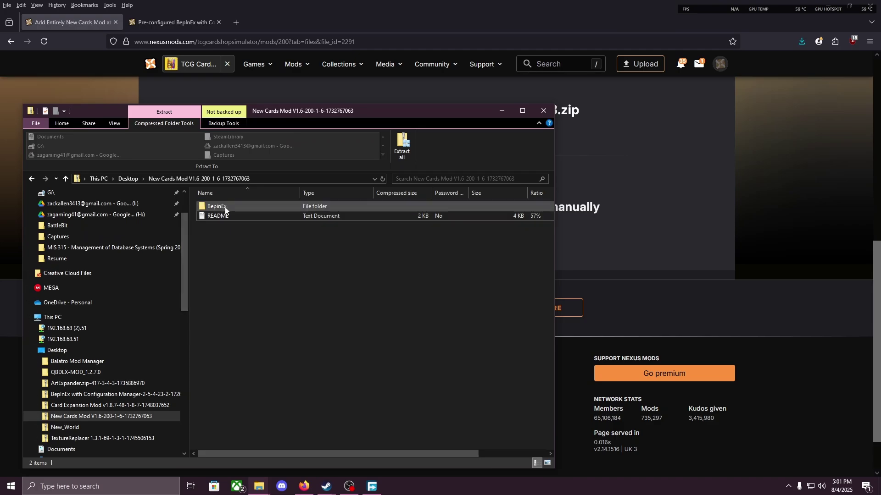
click(260, 485)
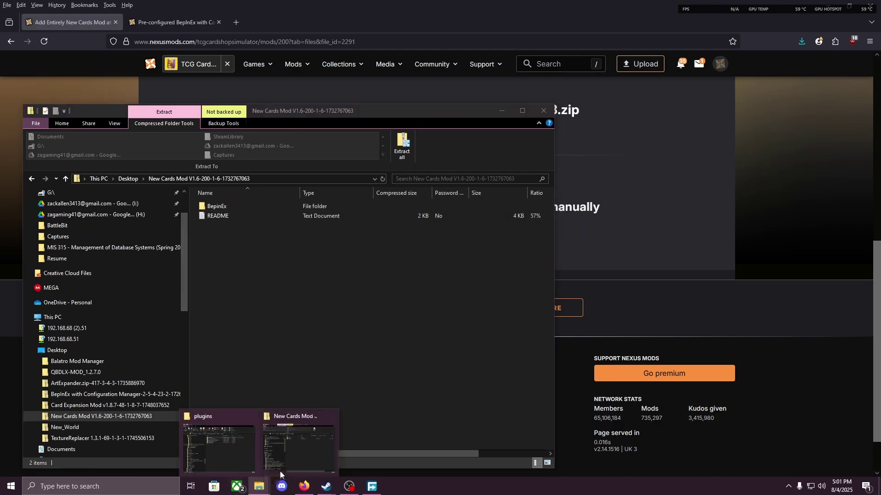
click(258, 462)
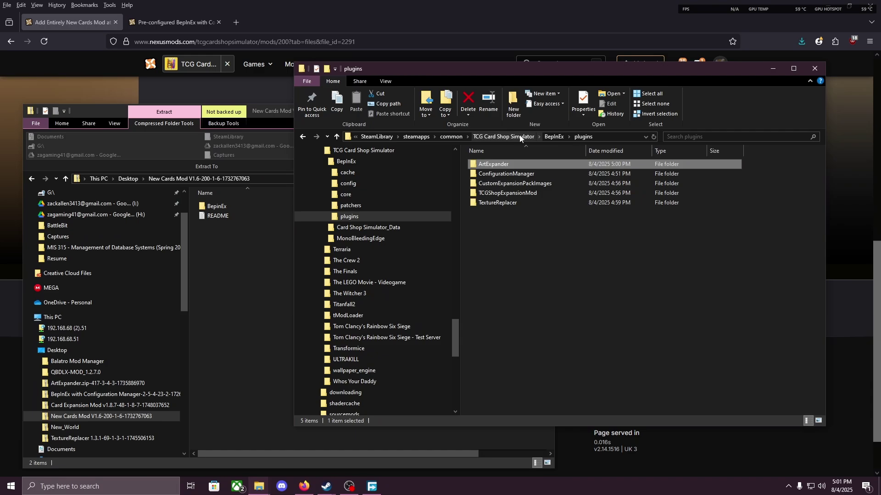
click(504, 137)
drag(557, 71, 609, 33)
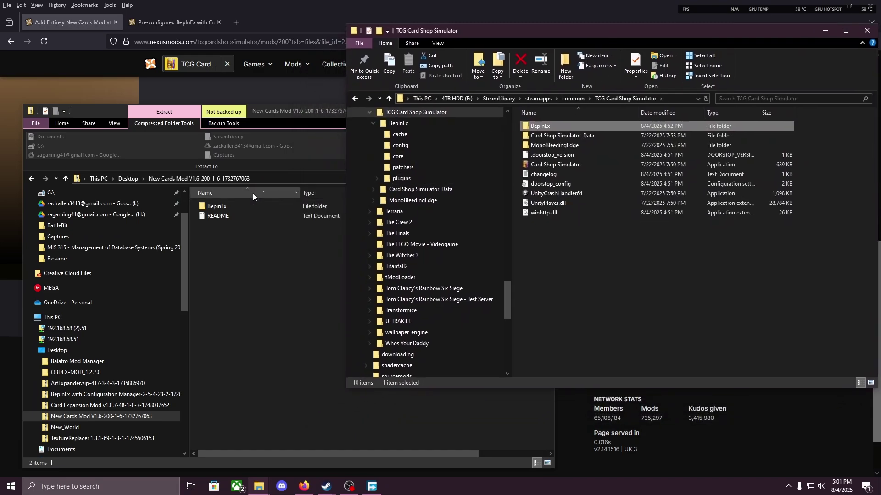
click(213, 208)
drag(232, 207, 708, 286)
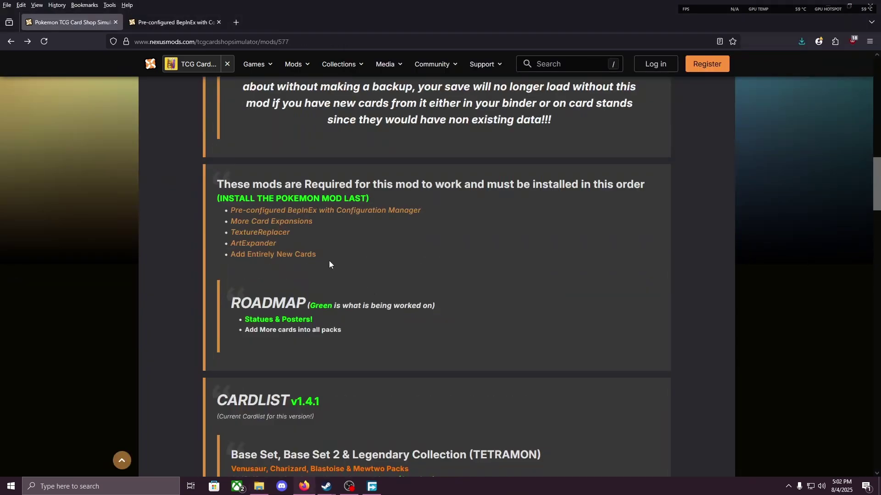
Download the main file Pokemon TCG Card Shop Simulator v1.4.1 from the Pokemon mod's files as a free slow download
drag(329, 264, 353, 245)
click(356, 248)
scroll(365, 313, up, 8)
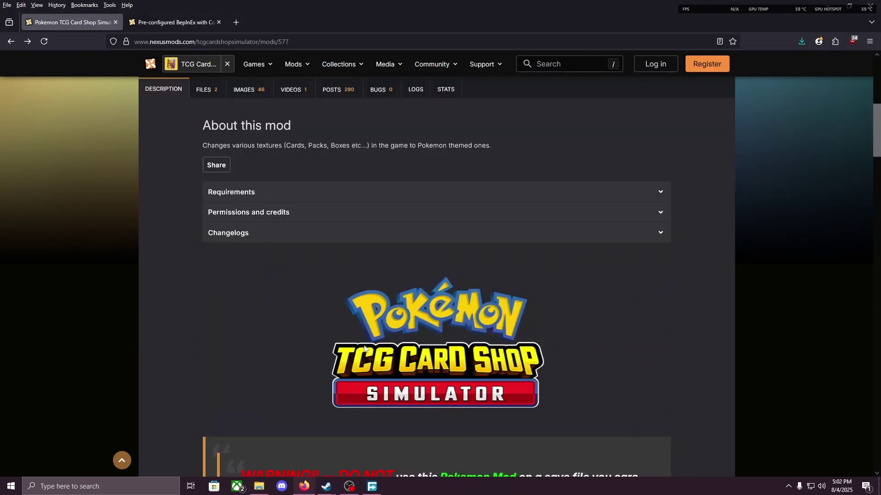
scroll(415, 353, up, 5)
click(208, 340)
scroll(268, 305, down, 3)
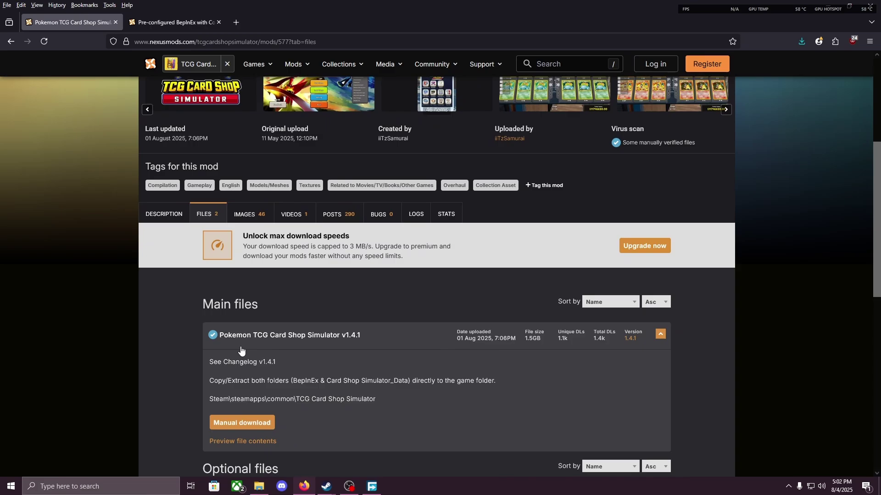
click(257, 297)
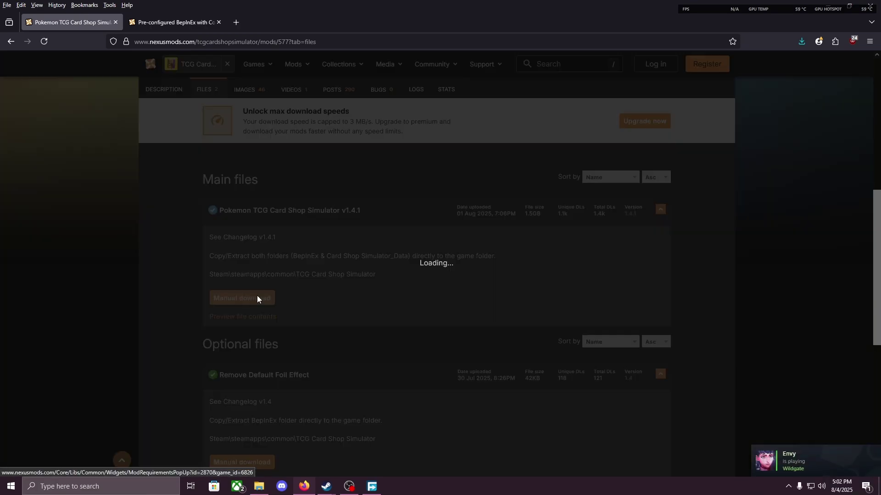
click(334, 328)
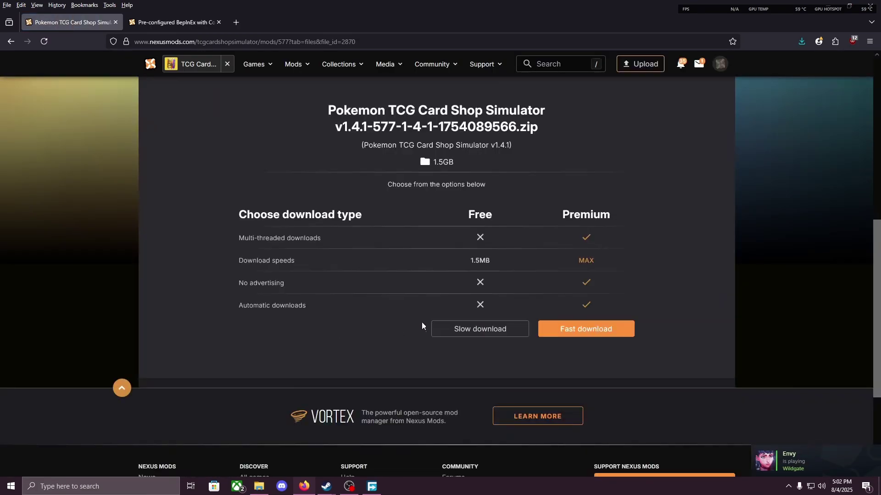
click(486, 330)
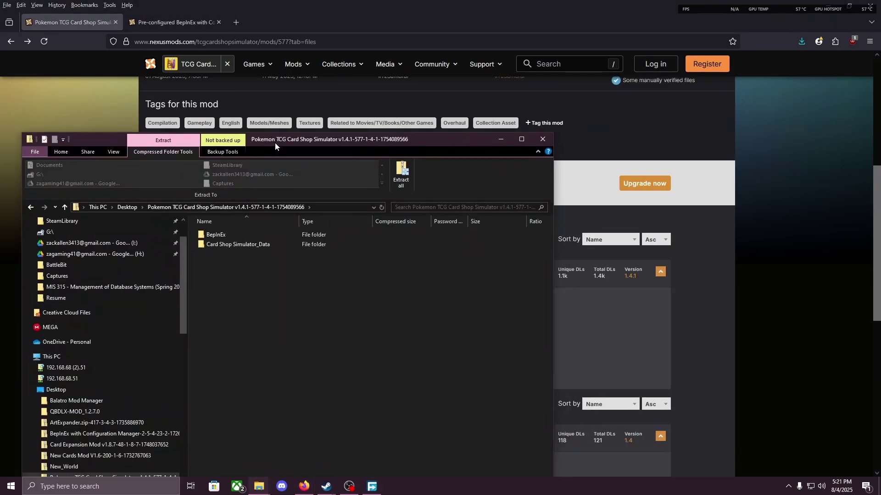
Copy the BepInEx and Card Shop Simulator_Data folders from the Pokemon mod zip into the game's root folder, replacing existing files, and close both folder windows
mouse_move(274, 142)
mouse_down()
mouse_move(247, 122)
mouse_move(275, 130)
mouse_up()
mouse_move(234, 256)
mouse_down()
mouse_move(223, 219)
mouse_move(230, 247)
mouse_move(236, 243)
mouse_move(232, 236)
mouse_move(220, 257)
mouse_up()
mouse_move(259, 486)
click(235, 453)
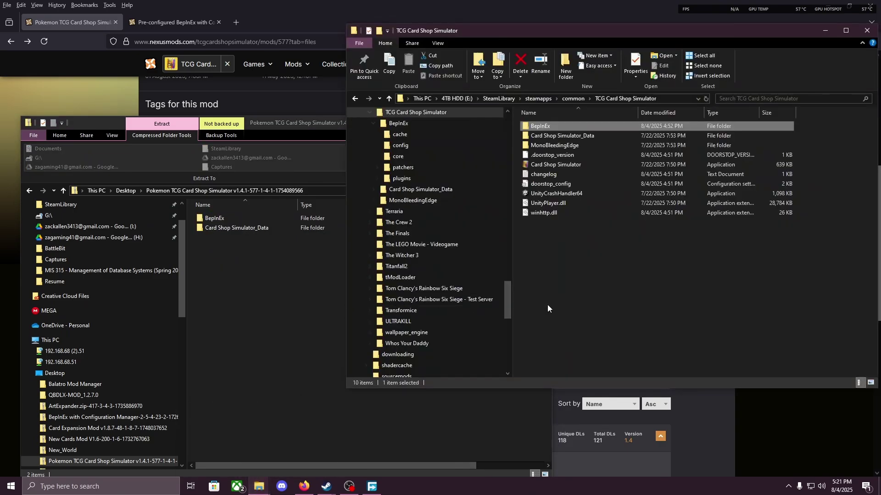
click(255, 235)
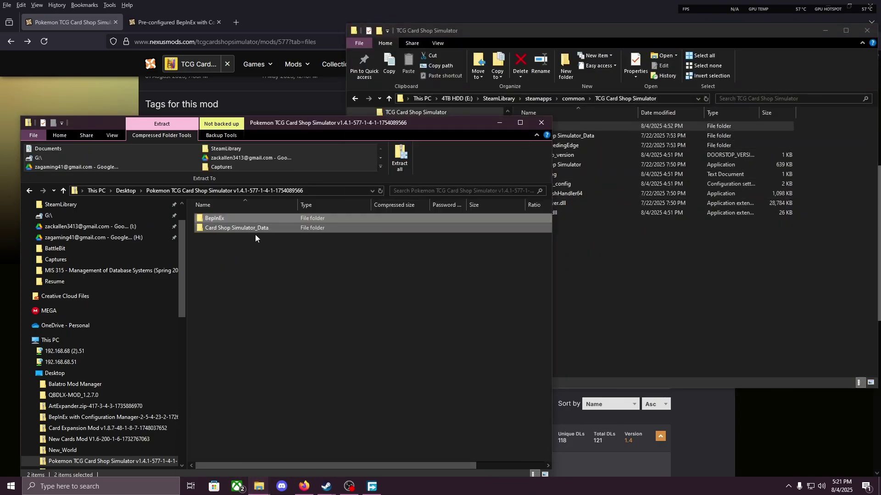
drag(230, 219, 667, 280)
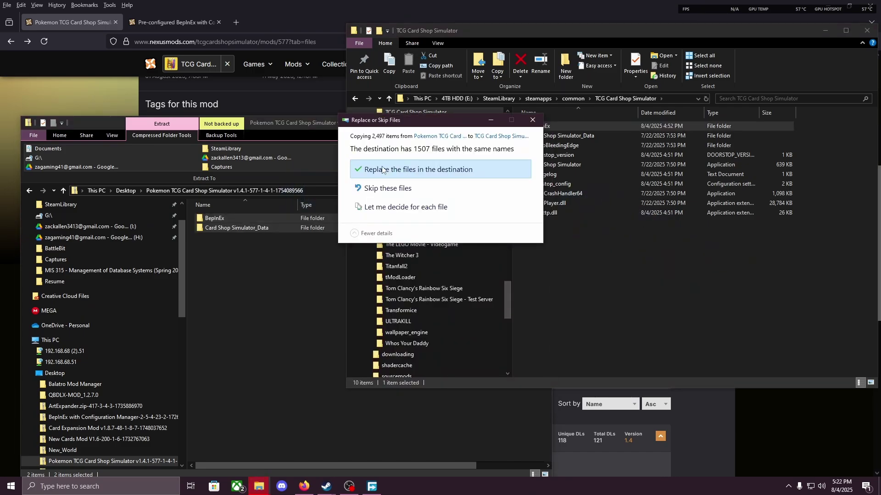
click(399, 169)
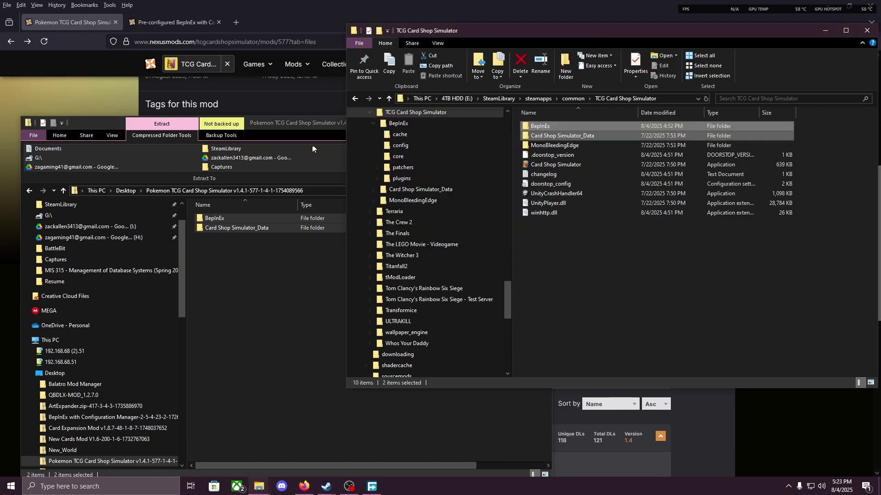
click(866, 30)
click(542, 123)
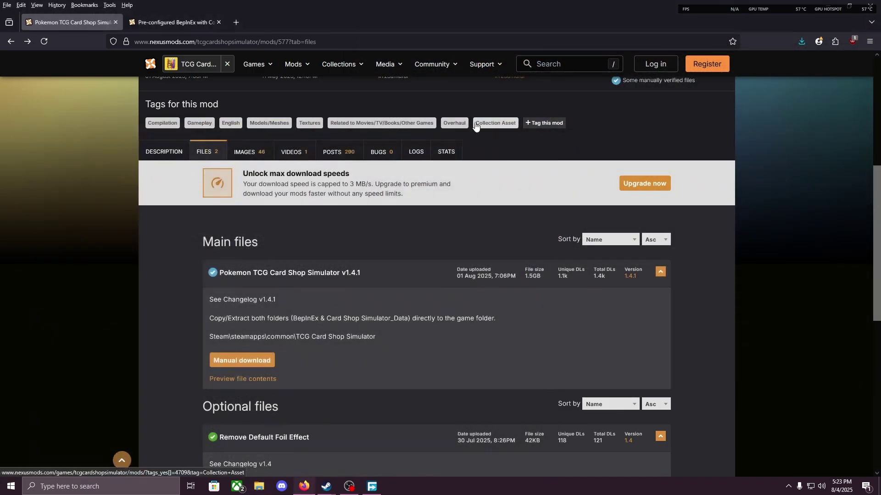
Examine the Proper BepInEx Settings section in the Pokemon mod's description for the TCGShopExpansionMod and TextureReplacer options
key(alt+Right)
scroll(252, 360, down, 20)
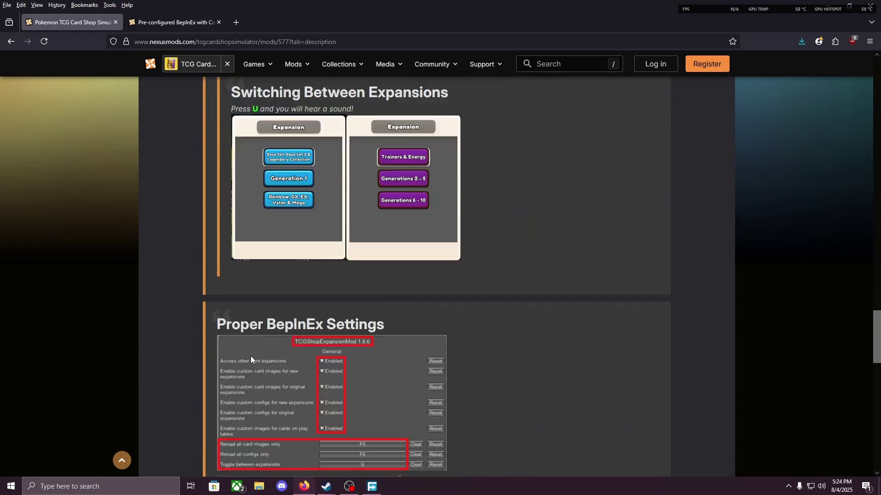
scroll(270, 327, up, 5)
scroll(269, 327, down, 10)
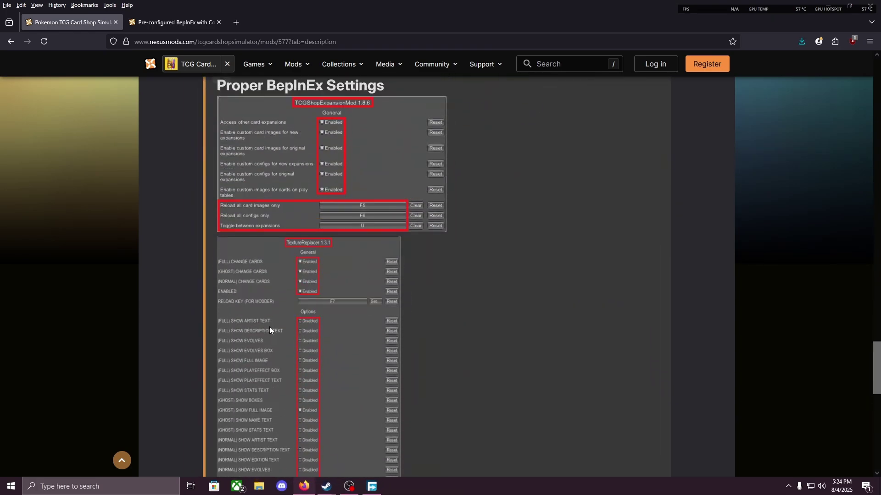
scroll(269, 326, up, 1)
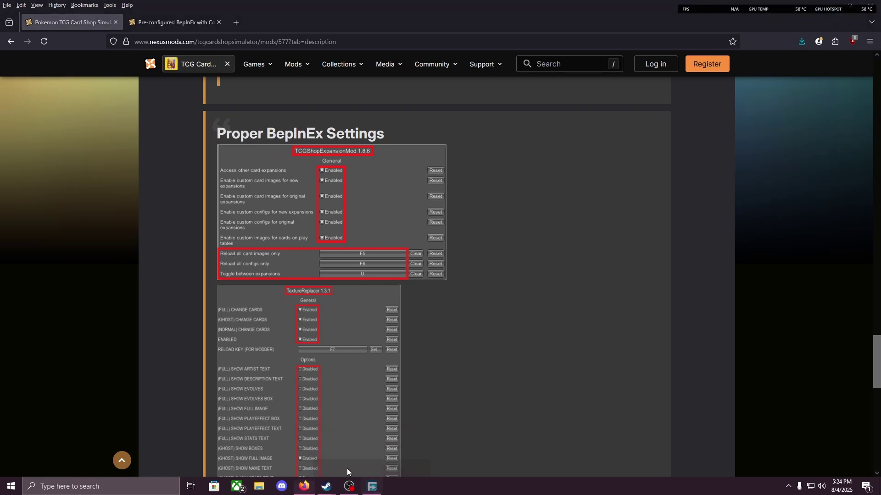
Switch to Steam and launch TCG Card Shop Simulator
mouse_move(326, 485)
click(301, 444)
click(403, 198)
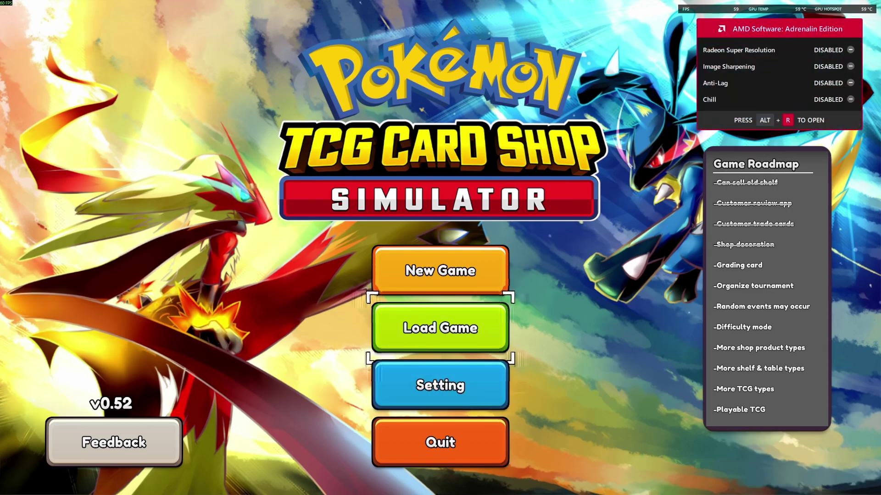
Check the TCGShopExpansionMod and TextureReplacer options in the in-game plugin settings against the recommended BepInEx settings, and close the settings
key(F1)
click(368, 114)
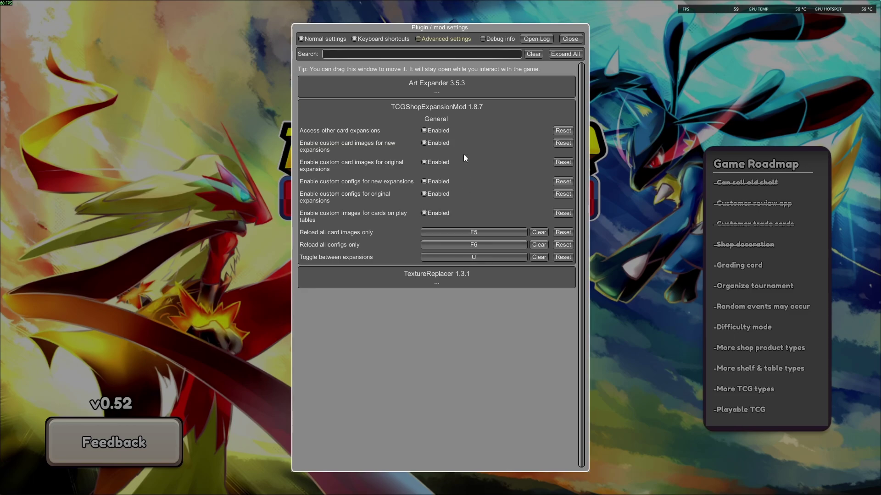
click(454, 110)
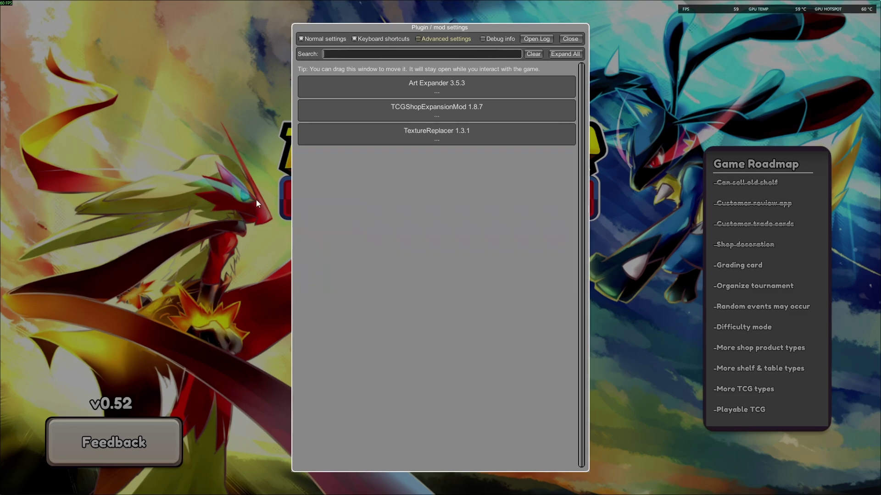
click(477, 141)
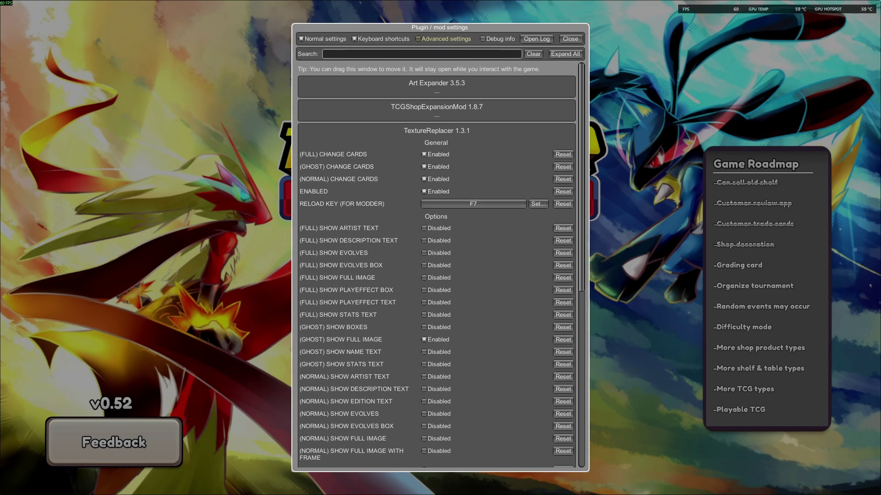
scroll(429, 333, down, 3)
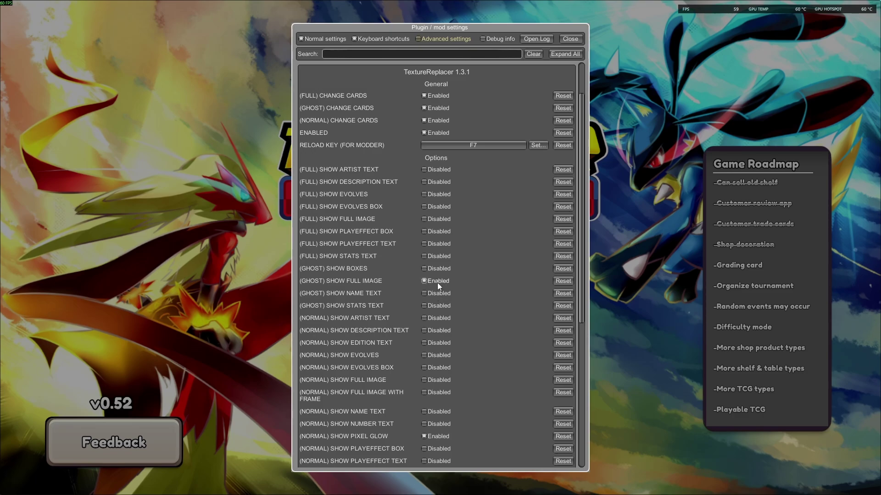
scroll(436, 283, down, 4)
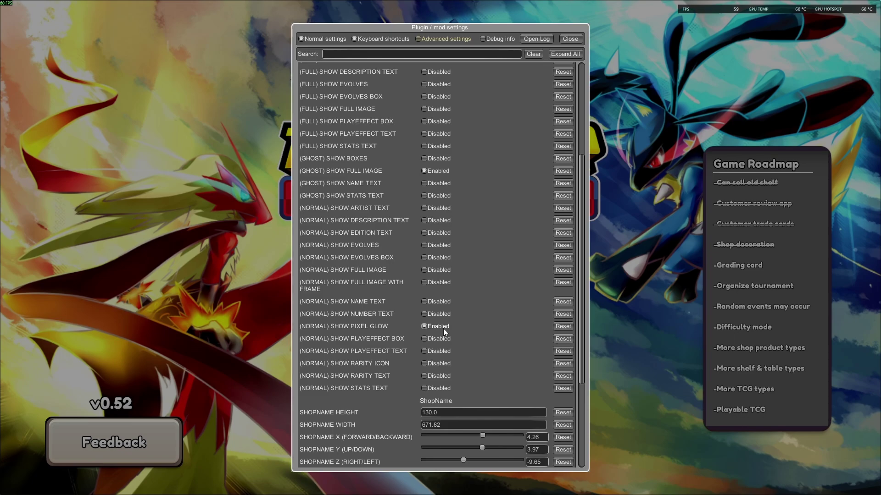
scroll(443, 328, down, 6)
key(F1)
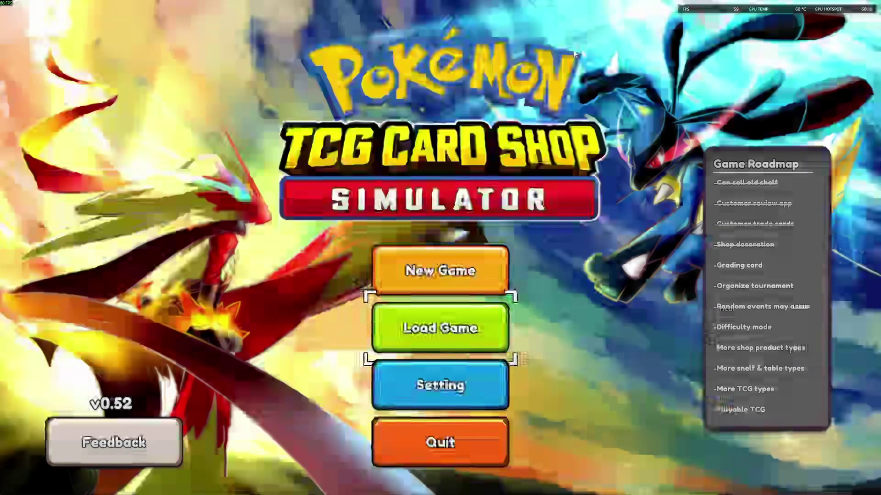
Start a new game, walk to the marked circle outside the shop, and select the shop name for editing
click(455, 278)
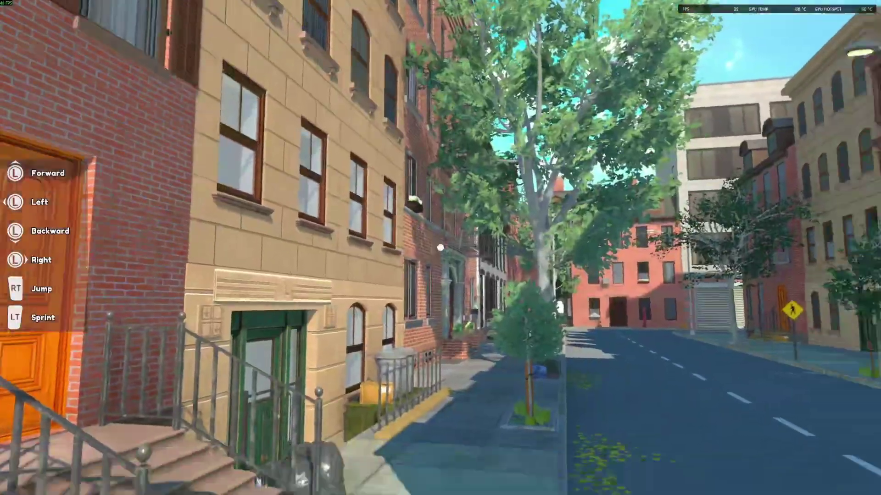
key(w)
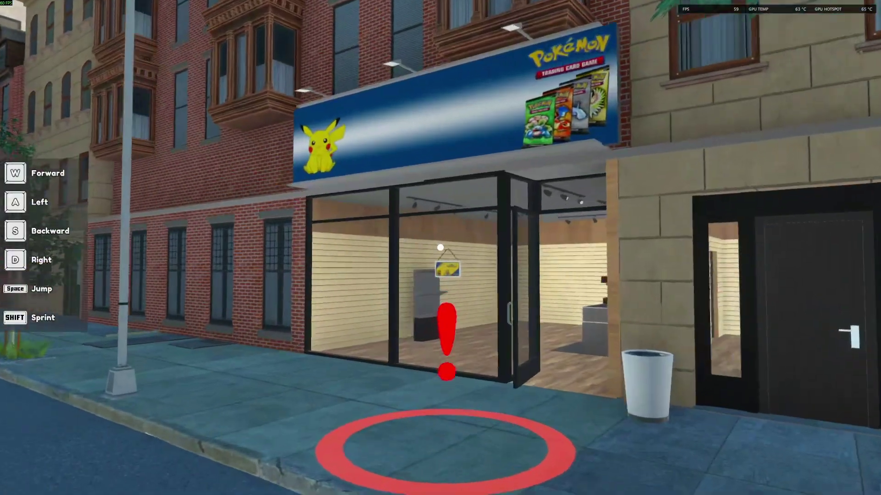
key(w)
click(479, 430)
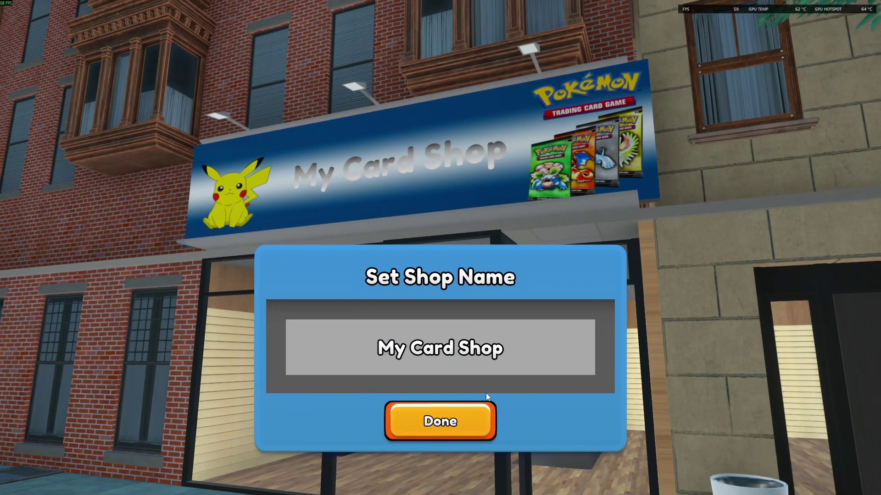
click(473, 360)
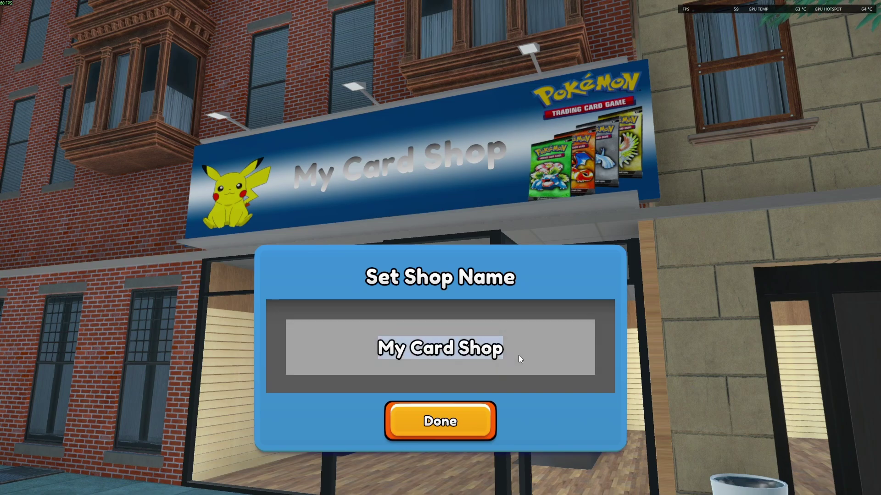